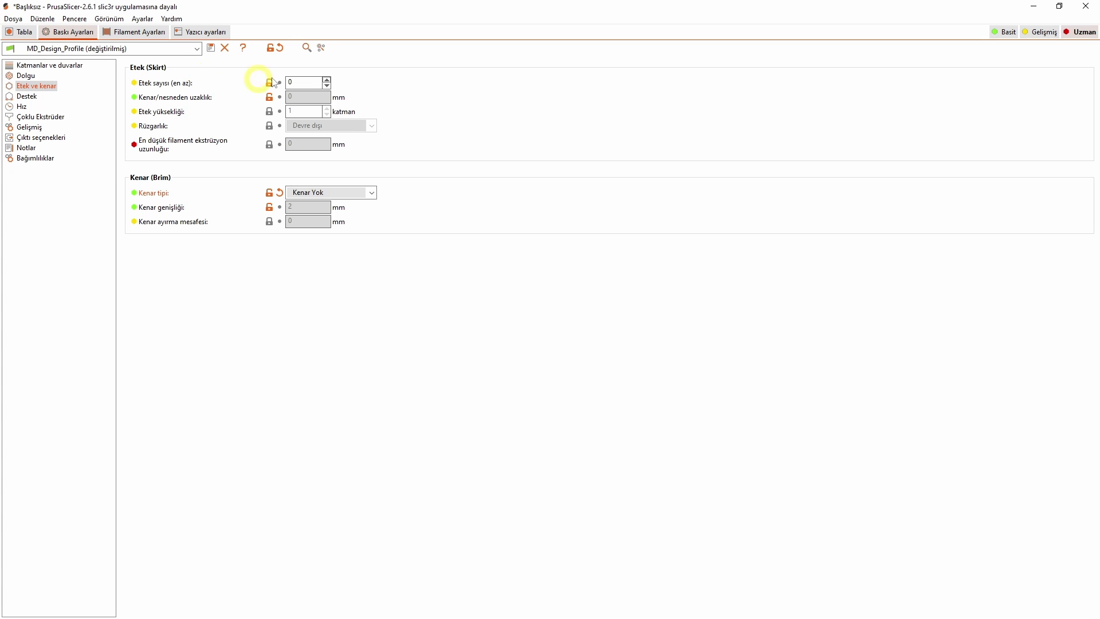
- Set the minimum skirt loops (Etek sayısı) to 1 and slice the box to preview the skirt around its base
{"action": "scroll", "coordinate": [309, 84], "scroll_direction": "up", "scroll_amount": 1}
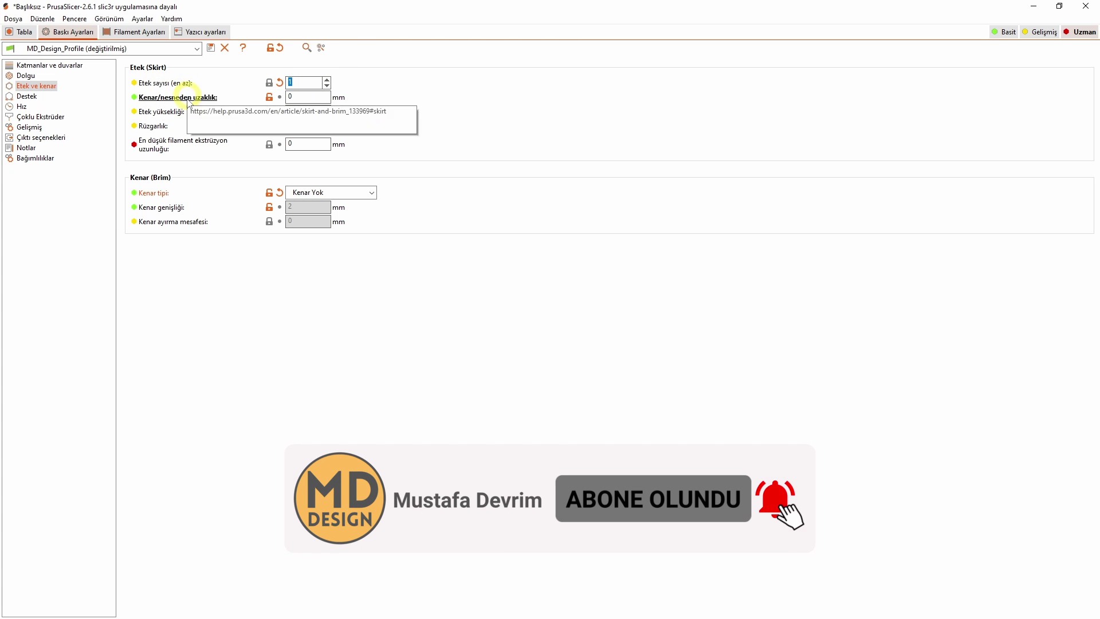
{"action": "left_click", "coordinate": [22, 36]}
{"action": "left_click", "coordinate": [980, 607]}
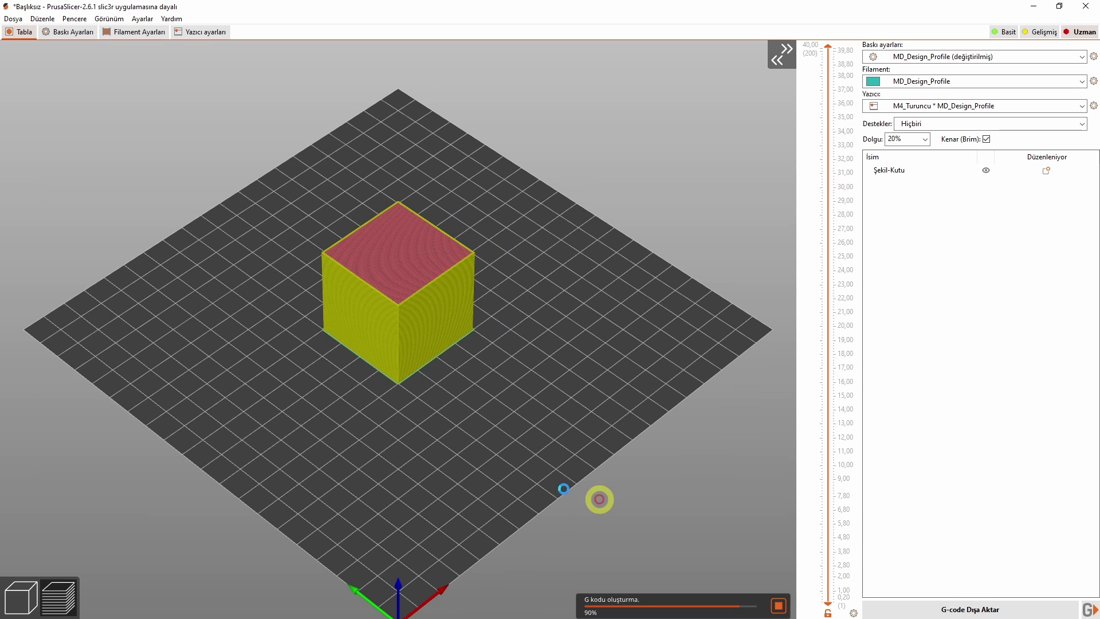
{"action": "scroll", "coordinate": [434, 450], "scroll_direction": "up", "scroll_amount": 10}
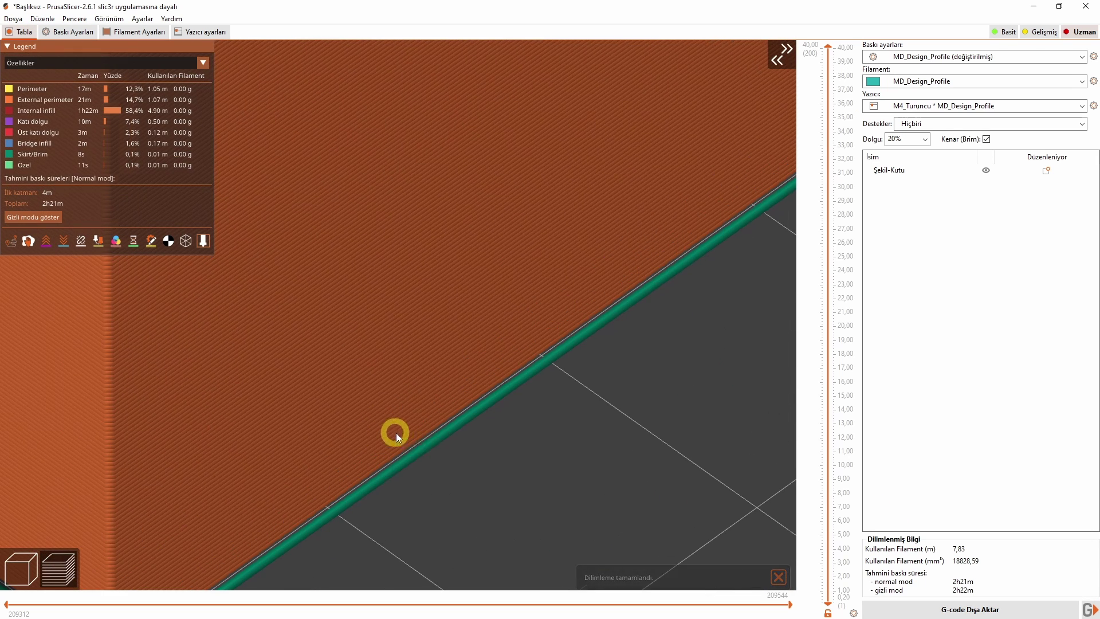
- Increase the skirt loops to 5, slice the box again and inspect the skirt around its base
{"action": "left_click", "coordinate": [71, 32]}
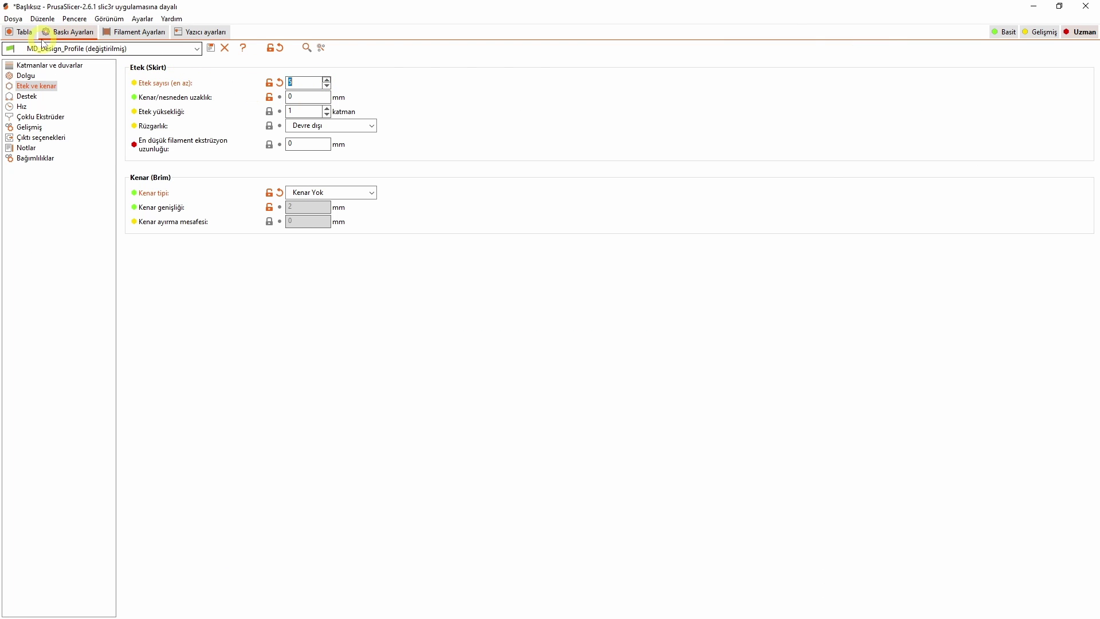
{"action": "left_click", "coordinate": [23, 33]}
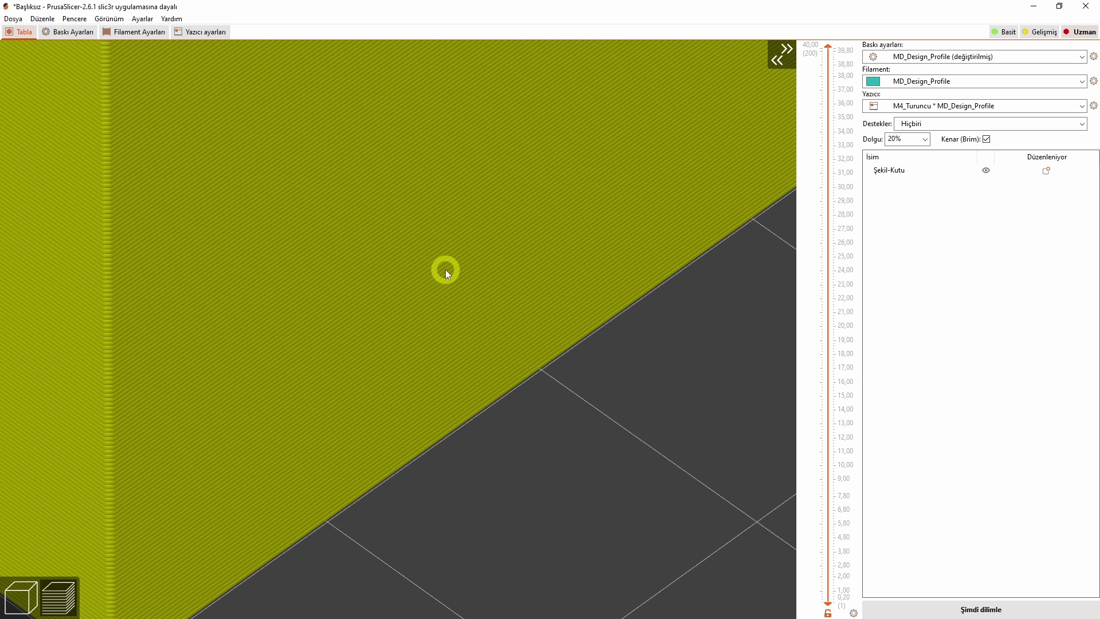
{"action": "left_click", "coordinate": [978, 609]}
{"action": "scroll", "coordinate": [480, 470], "scroll_direction": "down", "scroll_amount": 2}
{"action": "scroll", "coordinate": [480, 469], "scroll_direction": "down", "scroll_amount": 3}
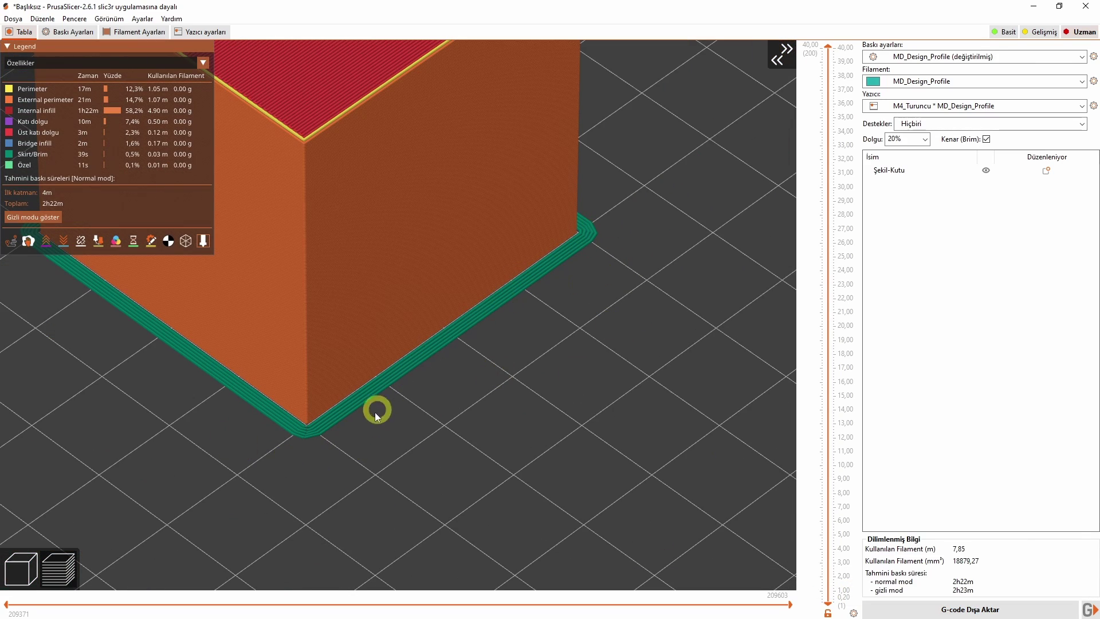
{"action": "left_click_drag", "start_coordinate": [342, 456], "coordinate": [376, 466]}
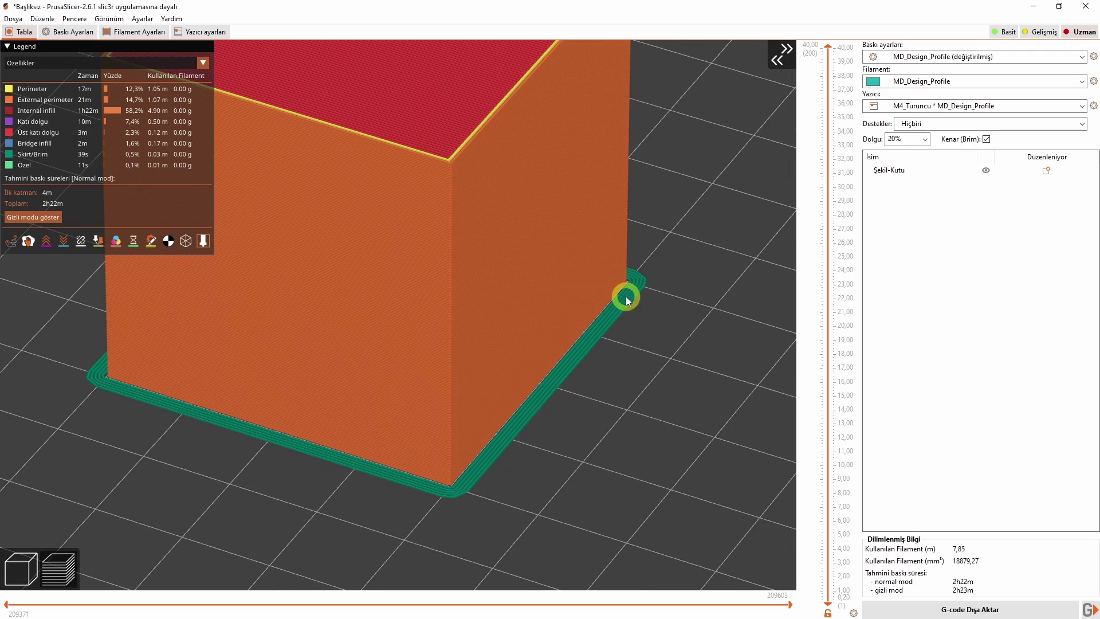
{"action": "left_click_drag", "start_coordinate": [383, 503], "coordinate": [438, 395]}
{"action": "scroll", "coordinate": [439, 395], "scroll_direction": "down", "scroll_amount": 6}
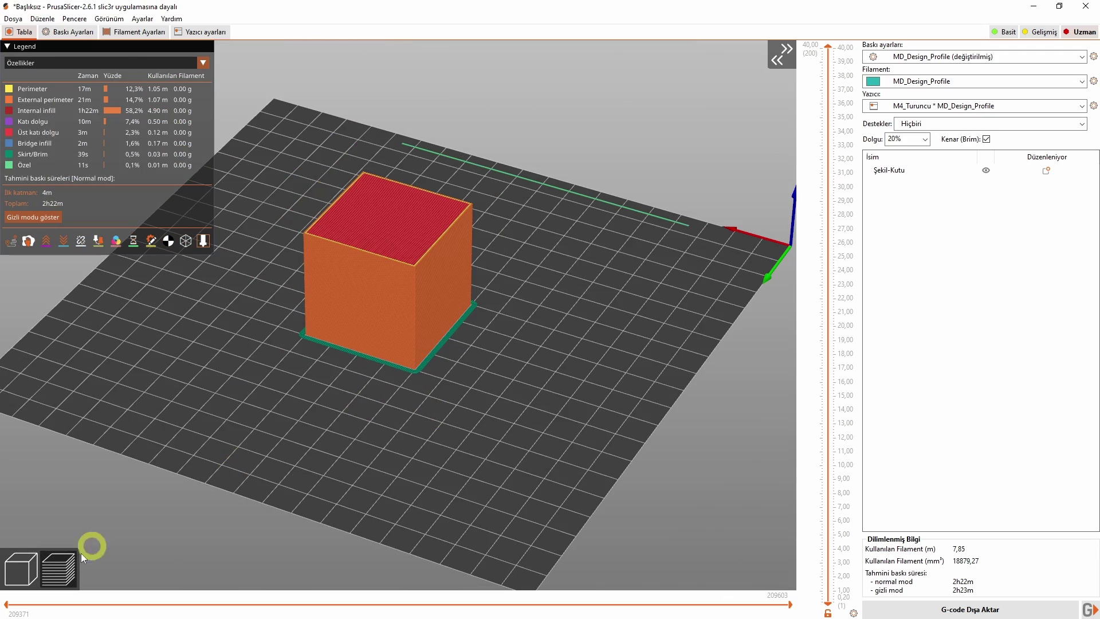
- Return to the 3D editor, move the box aside on the bed and add the bunny shape from the gallery
{"action": "left_click", "coordinate": [20, 568]}
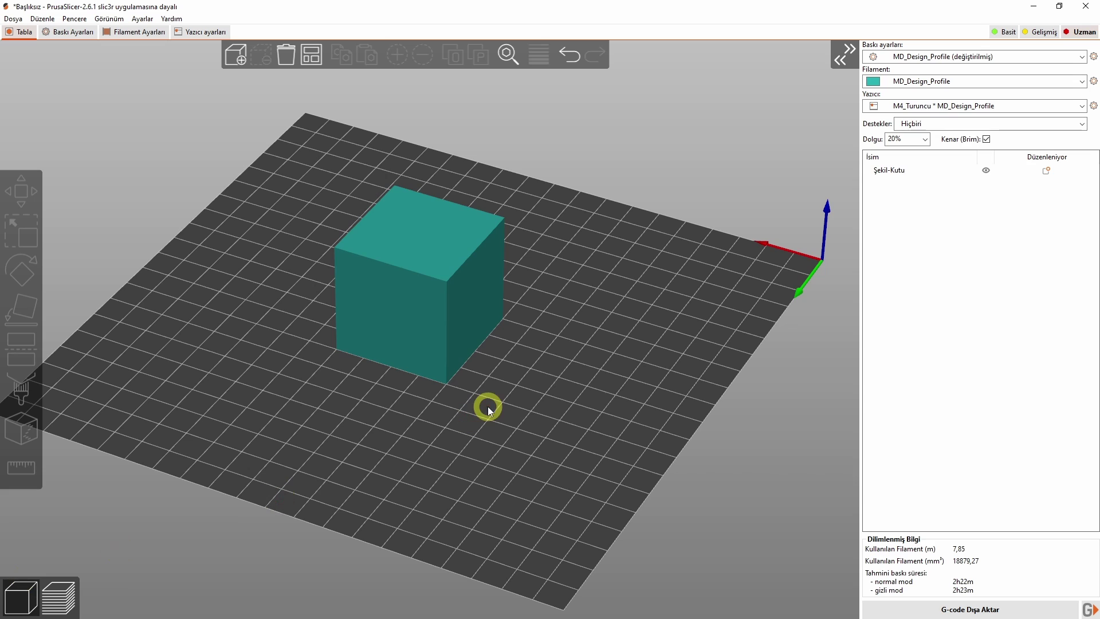
{"action": "left_click_drag", "start_coordinate": [426, 284], "coordinate": [174, 366]}
{"action": "right_click", "coordinate": [442, 289]}
{"action": "mouse_move", "coordinate": [458, 295]}
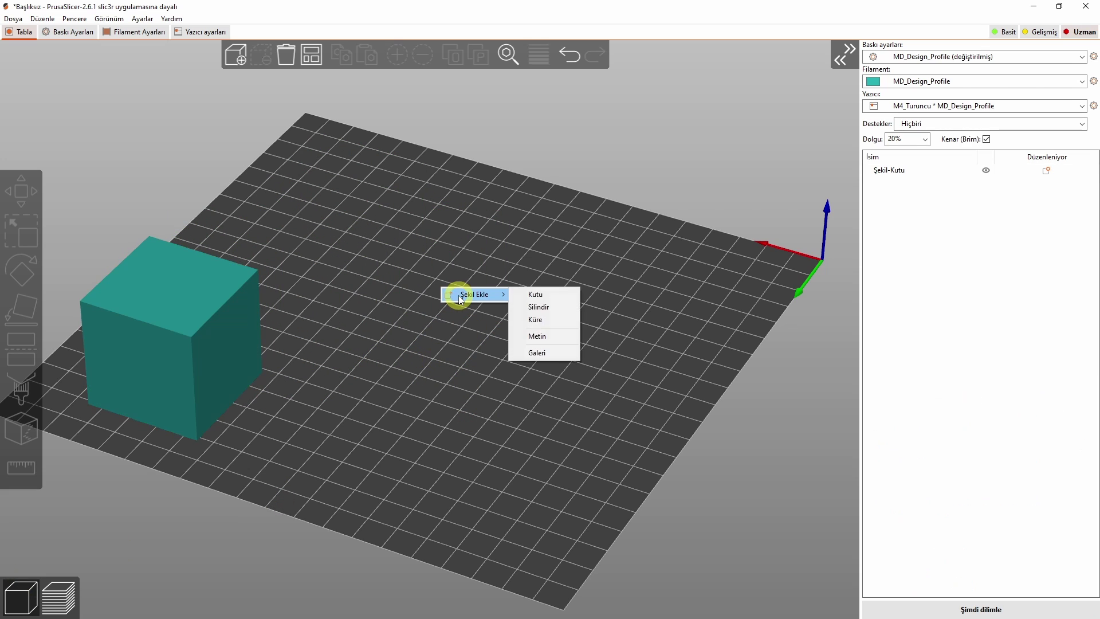
{"action": "left_click", "coordinate": [537, 352]}
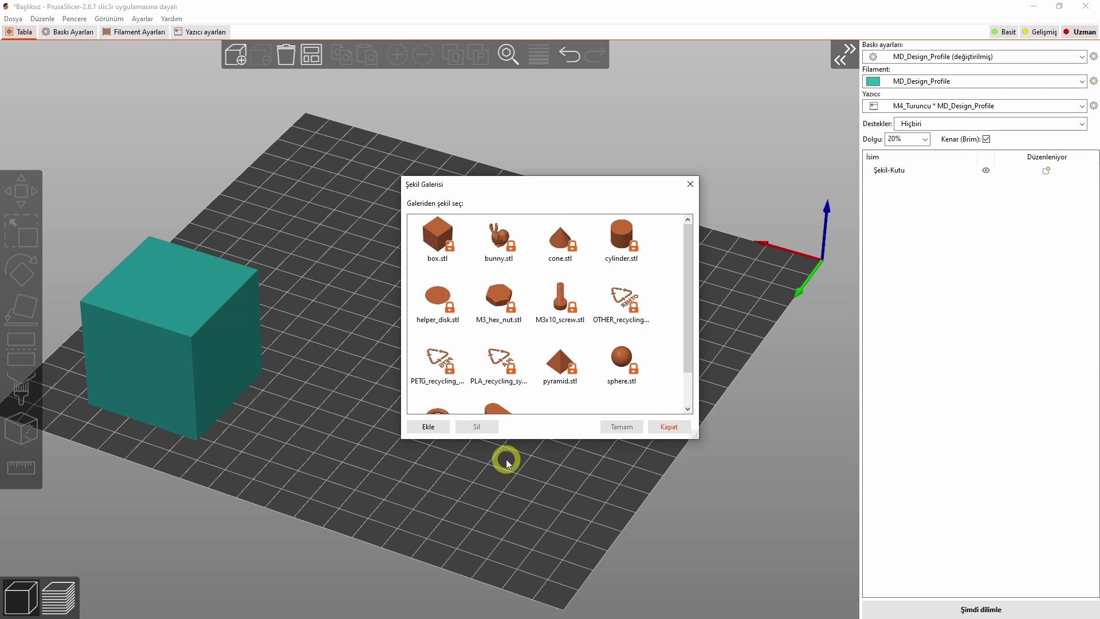
{"action": "double_click", "coordinate": [558, 306]}
- Scale the bunny uniformly to 50%
{"action": "left_click_drag", "start_coordinate": [556, 431], "coordinate": [492, 318]}
{"action": "double_click", "coordinate": [968, 510]}
{"action": "type", "text": "50"}
{"action": "key", "text": "Return"}
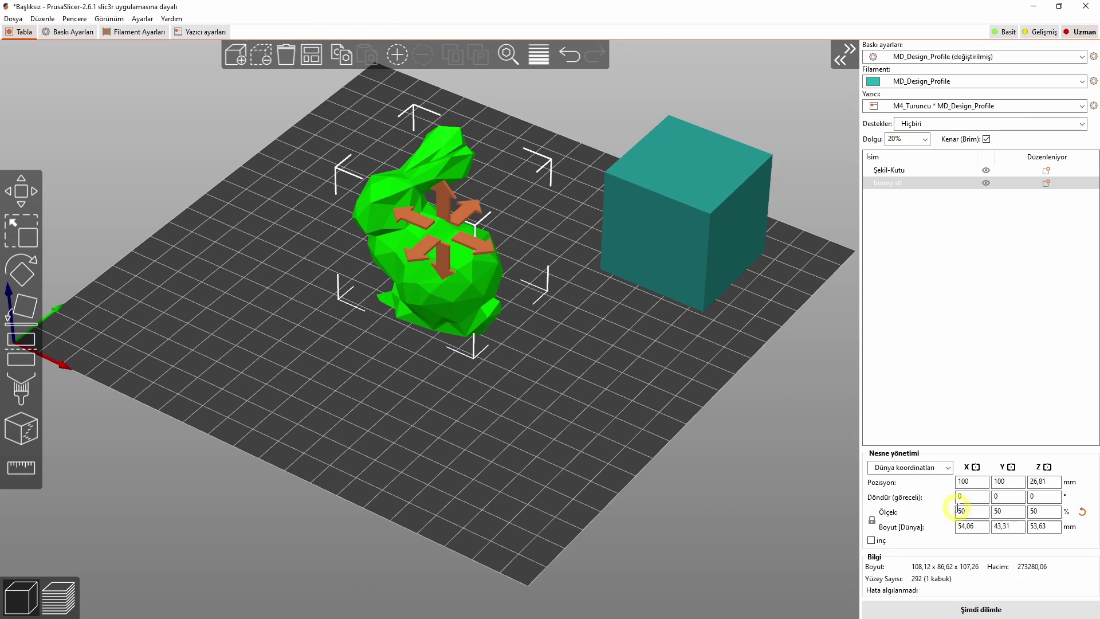
{"action": "left_click", "coordinate": [523, 414]}
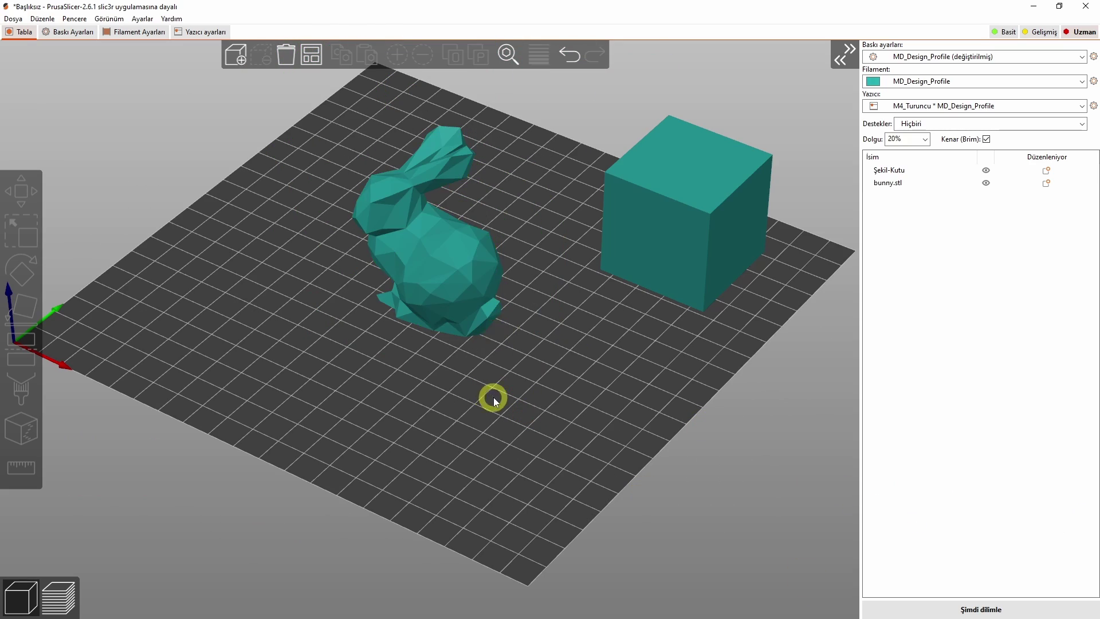
- Exclude the box from printing, then slice the bunny and inspect the skirt around its base
{"action": "left_click_drag", "start_coordinate": [493, 397], "coordinate": [504, 401]}
{"action": "left_click", "coordinate": [668, 204]}
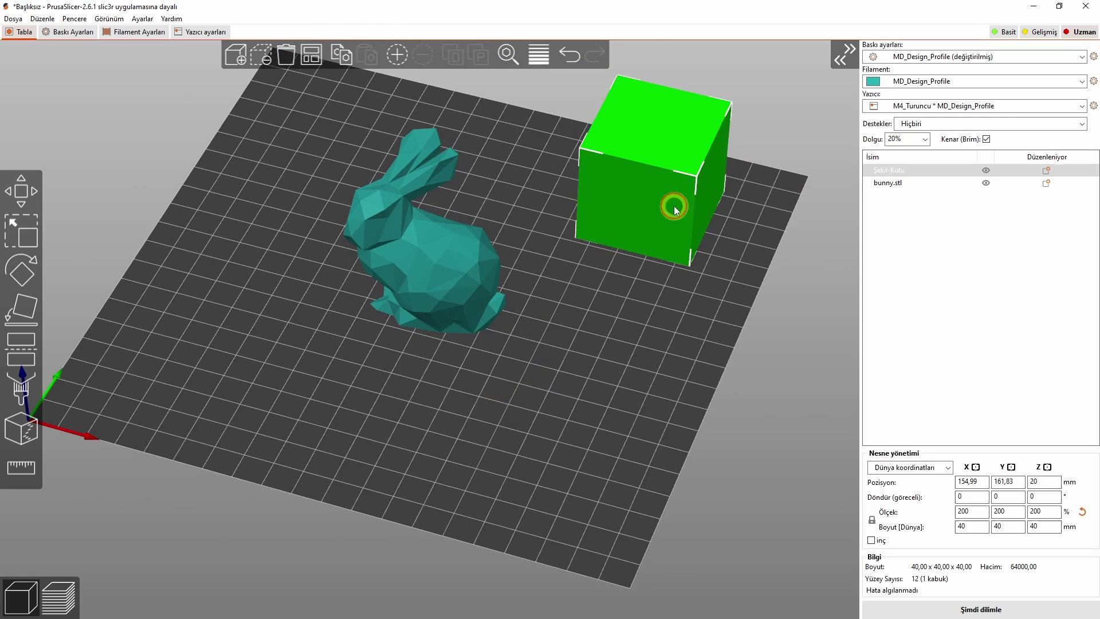
{"action": "left_click", "coordinate": [986, 170]}
{"action": "left_click_drag", "start_coordinate": [631, 340], "coordinate": [489, 378]}
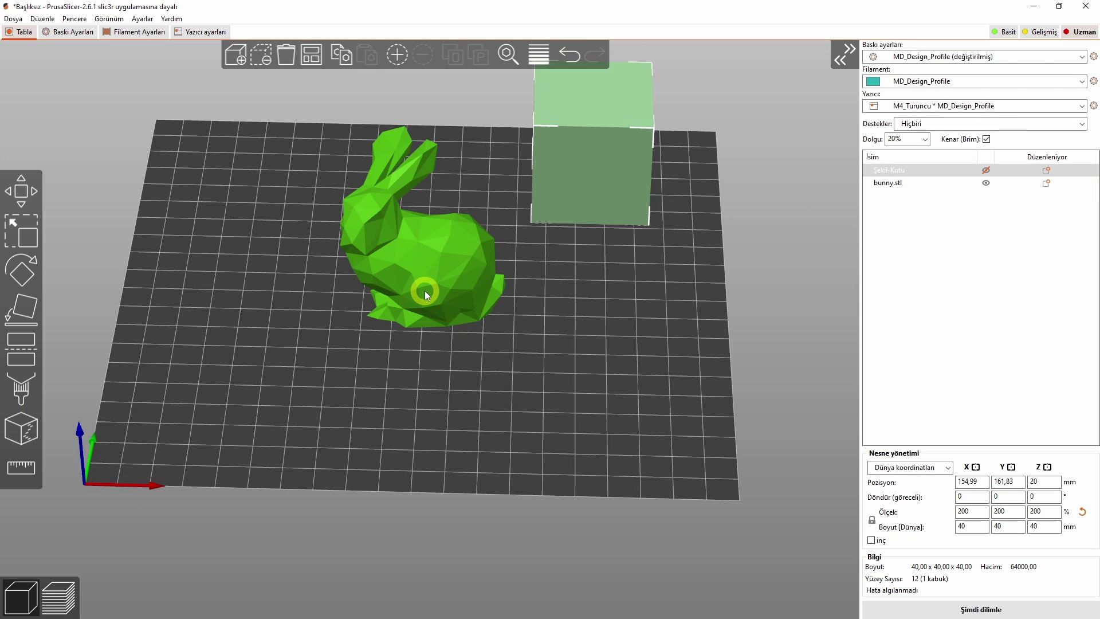
{"action": "key", "text": "ctrl+r"}
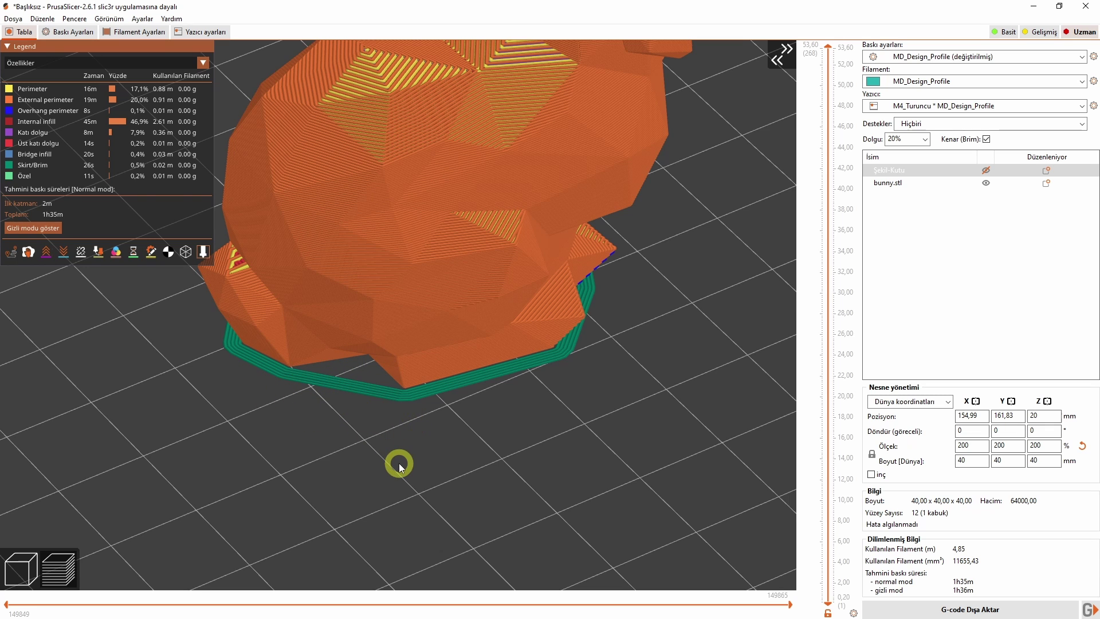
{"action": "left_click_drag", "start_coordinate": [409, 463], "coordinate": [494, 478]}
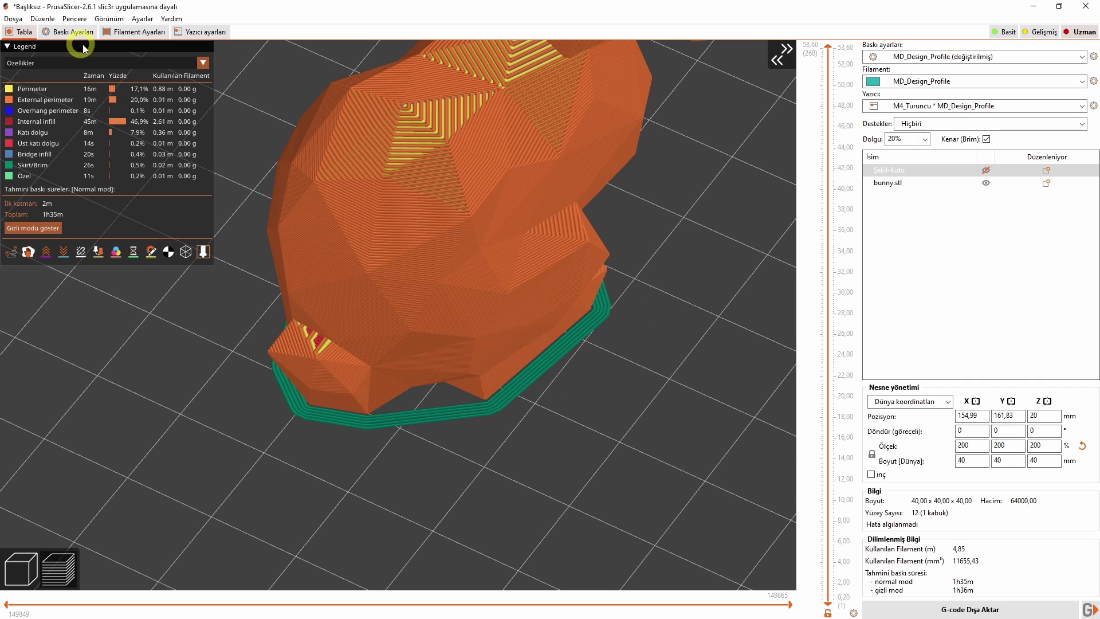
- Set the skirt loops to 0 and the brim type to Sadece dış kenar (outer brim only)
{"action": "left_click", "coordinate": [69, 36]}
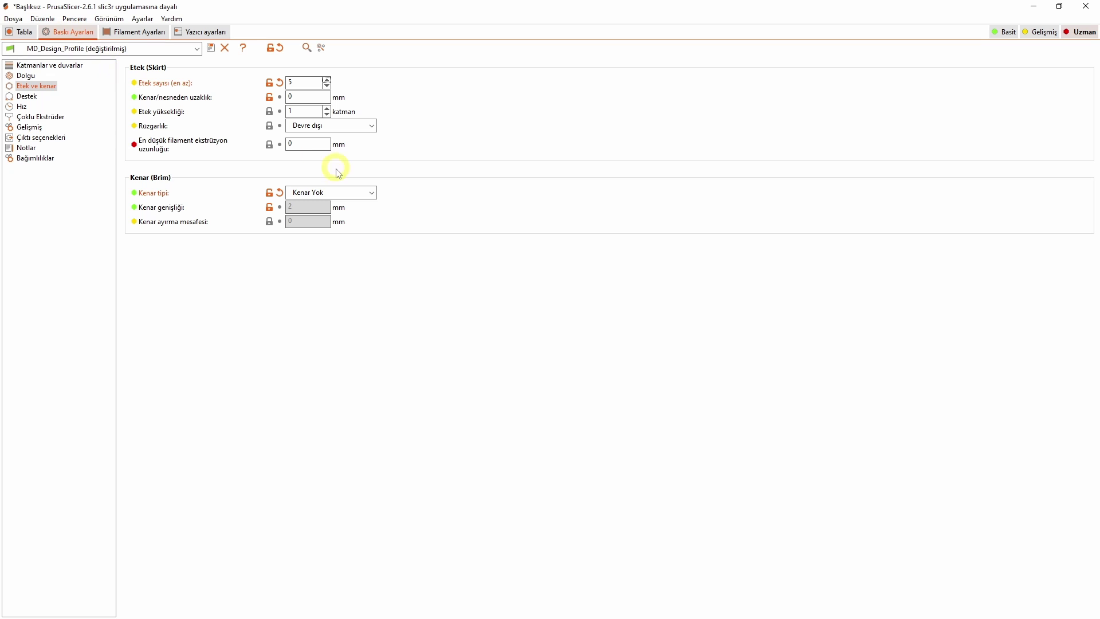
{"action": "key", "text": "Down"}
{"action": "key", "text": "Down"}
{"action": "key", "text": "Down"}
{"action": "key", "text": "Down"}
{"action": "key", "text": "Down"}
{"action": "left_click", "coordinate": [372, 193]}
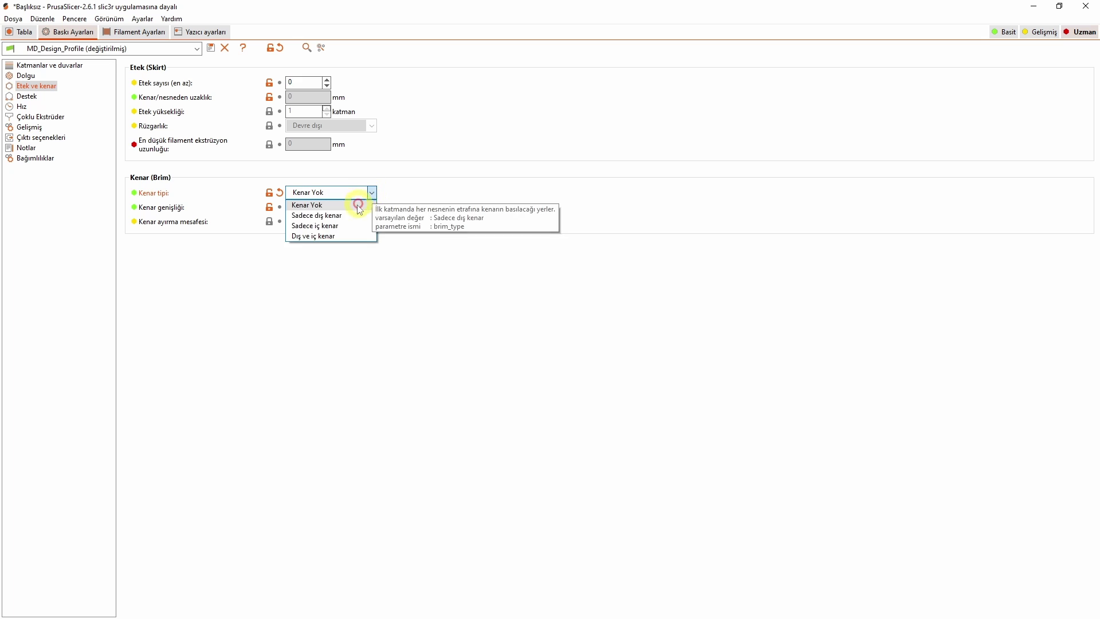
{"action": "left_click", "coordinate": [343, 215]}
- Slice the bunny with the outer brim and inspect how it follows the model's base
{"action": "left_click", "coordinate": [30, 37]}
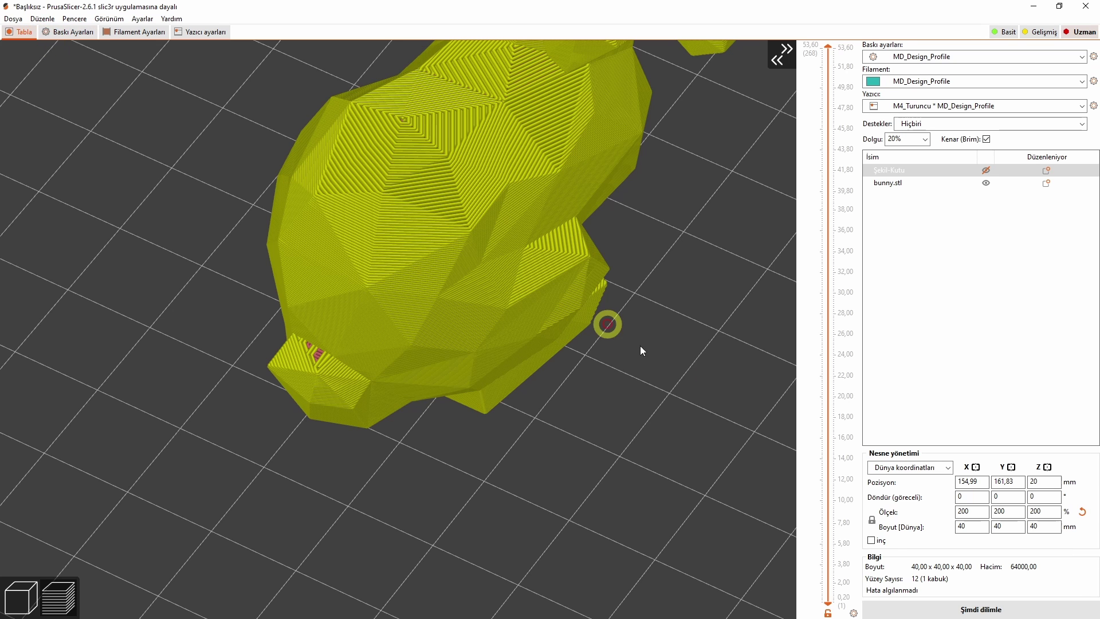
{"action": "left_click", "coordinate": [968, 609]}
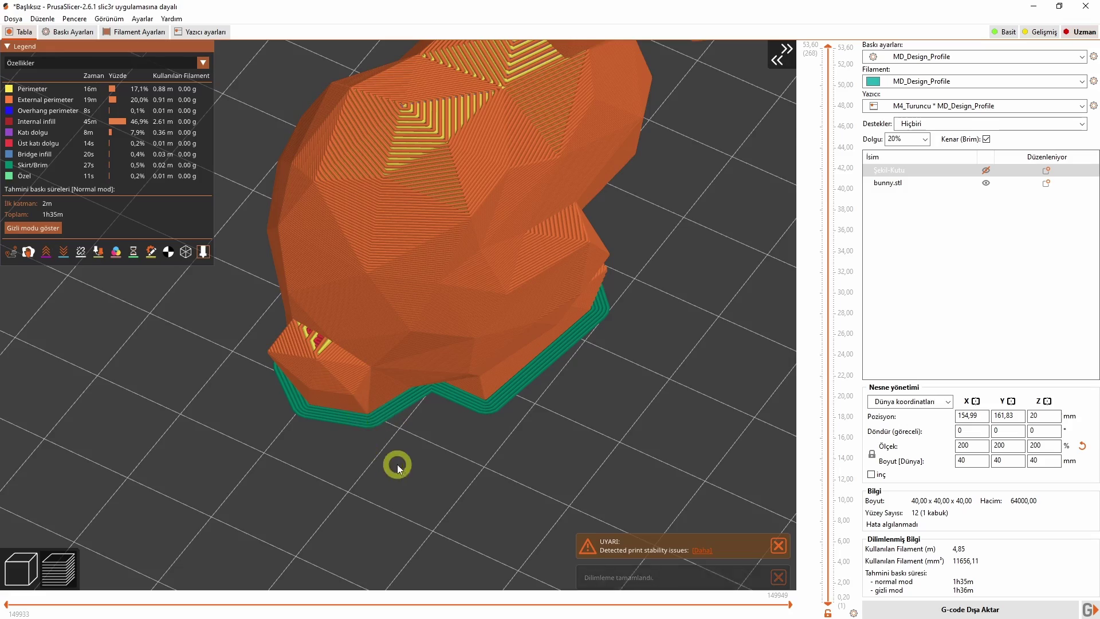
{"action": "left_click_drag", "start_coordinate": [397, 464], "coordinate": [424, 435]}
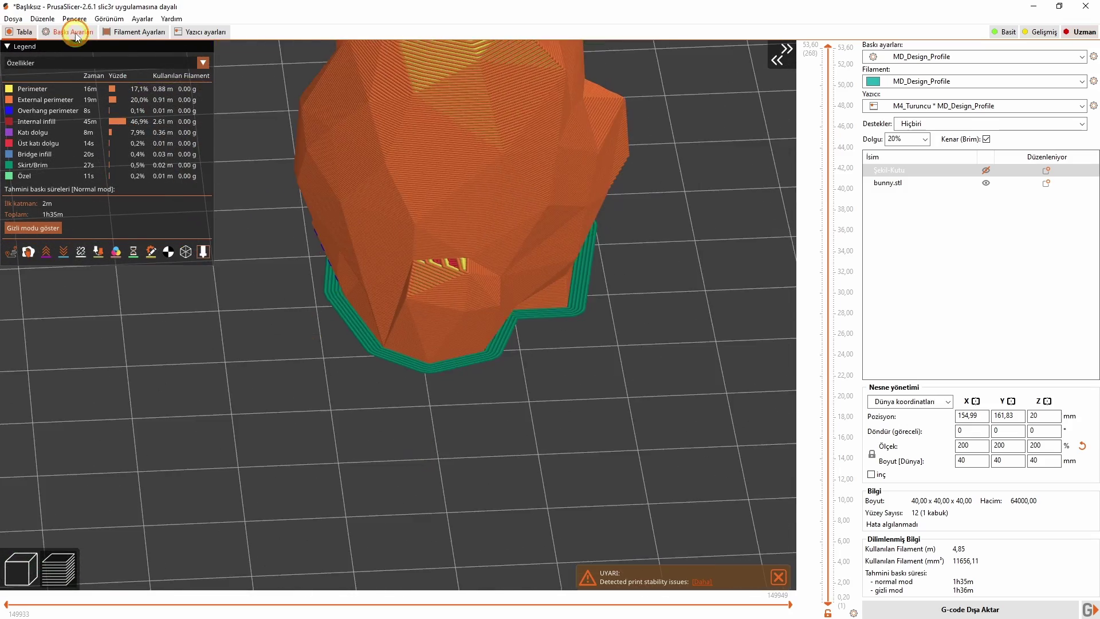
- Set the brim type to Kenar Yok, the skirt loops to 2 and the skirt's distance from the object to 4 mm
{"action": "left_click", "coordinate": [70, 32]}
{"action": "left_click", "coordinate": [368, 193]}
{"action": "left_click", "coordinate": [356, 204]}
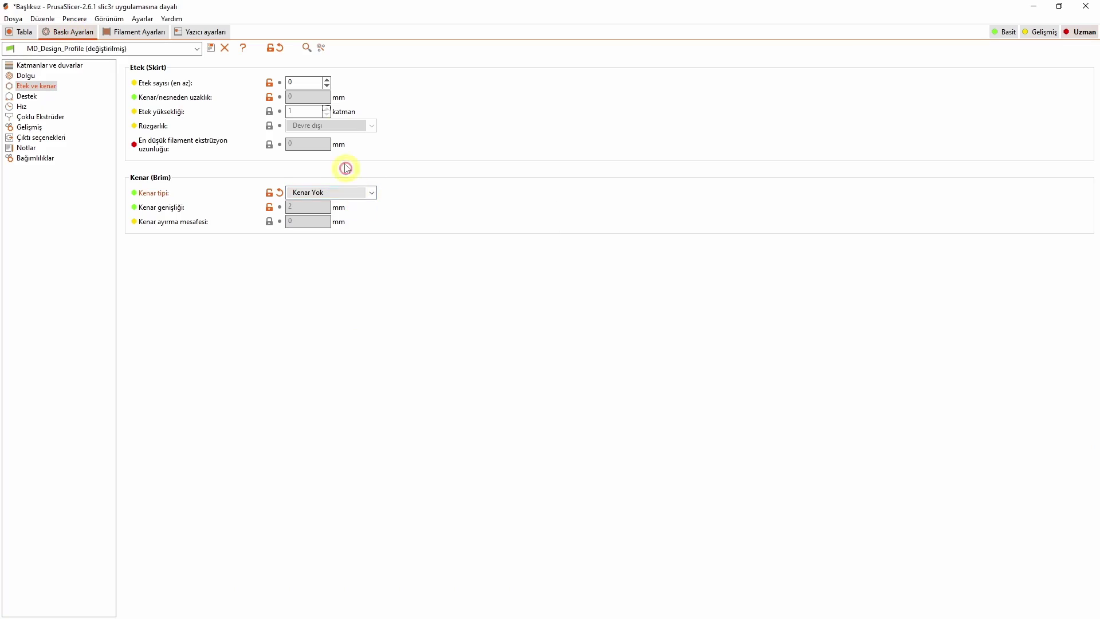
{"action": "left_click", "coordinate": [327, 80]}
{"action": "left_click", "coordinate": [327, 80]}
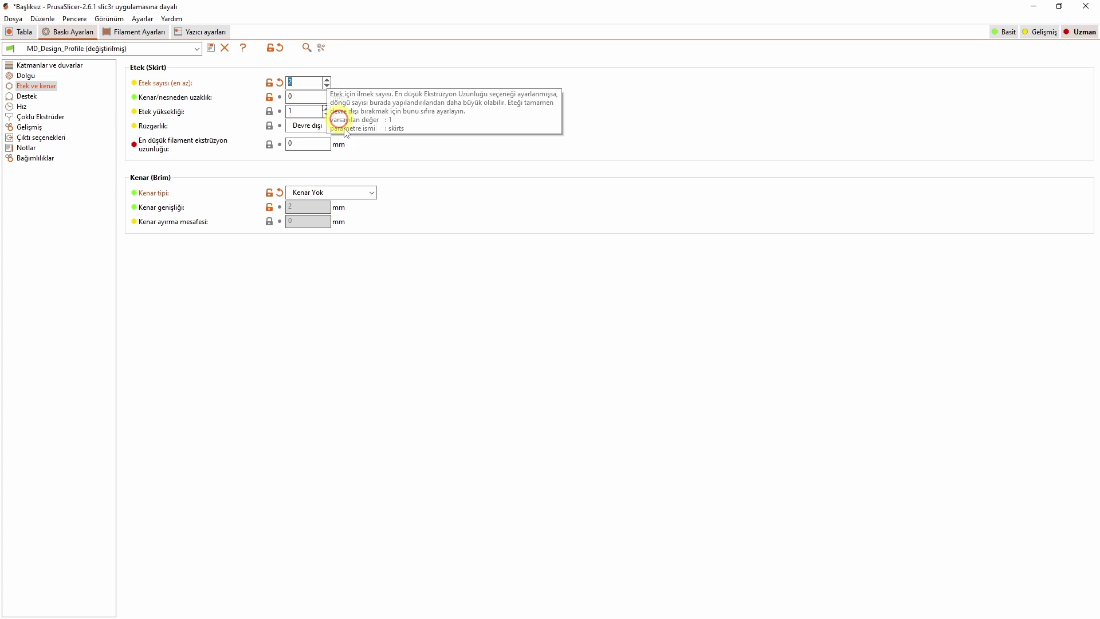
{"action": "left_click", "coordinate": [304, 98]}
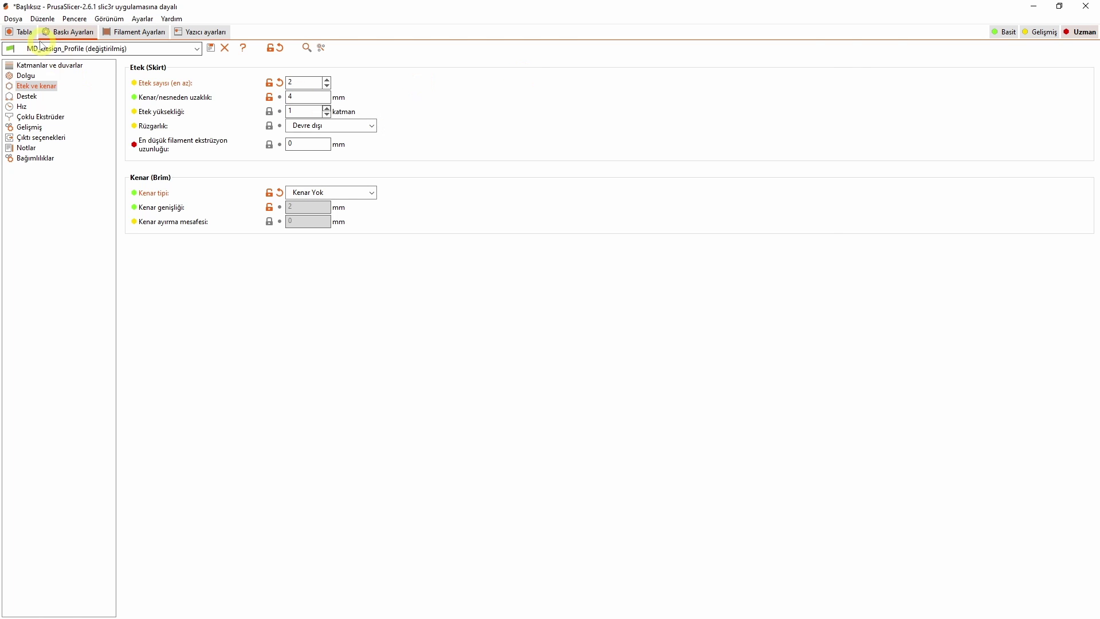
- Slice the bunny with the offset two-loop skirt and inspect the gap around the model
{"action": "left_click", "coordinate": [23, 32]}
{"action": "left_click", "coordinate": [966, 610]}
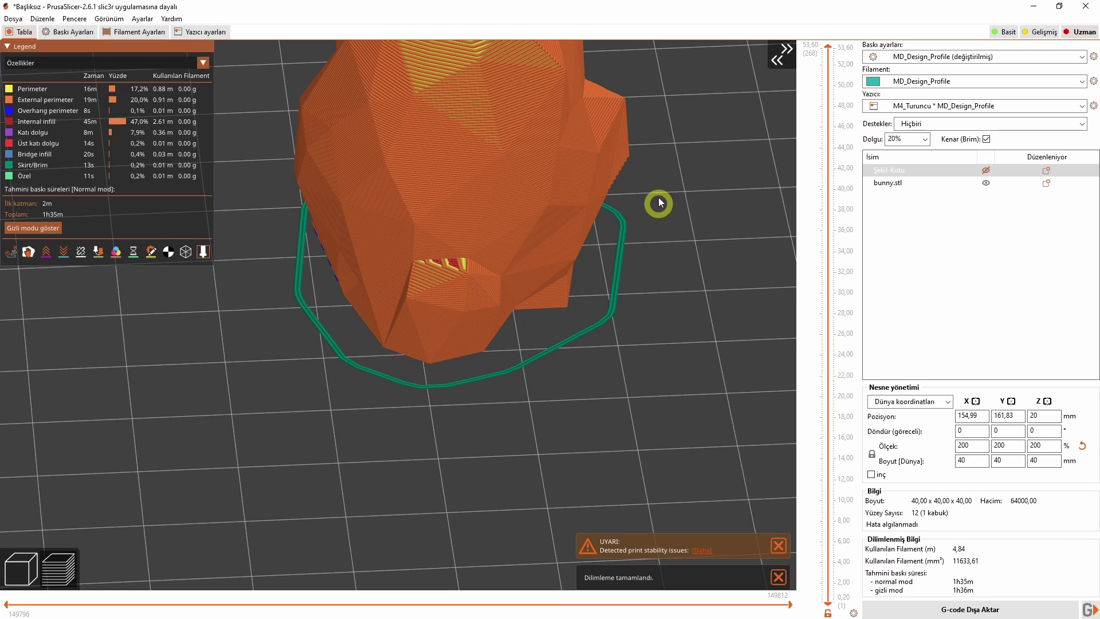
{"action": "left_click_drag", "start_coordinate": [535, 394], "coordinate": [495, 377]}
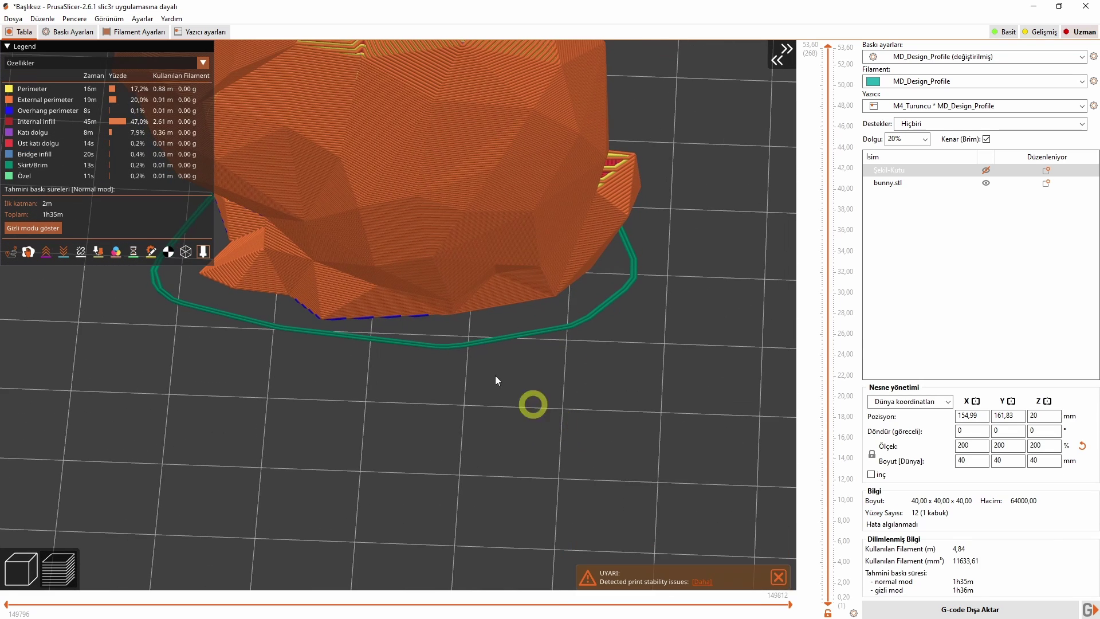
- Set the skirt height (Etek yüksekliği) to 60 layers, slice the bunny and inspect the raised skirt wall
{"action": "left_click", "coordinate": [67, 35]}
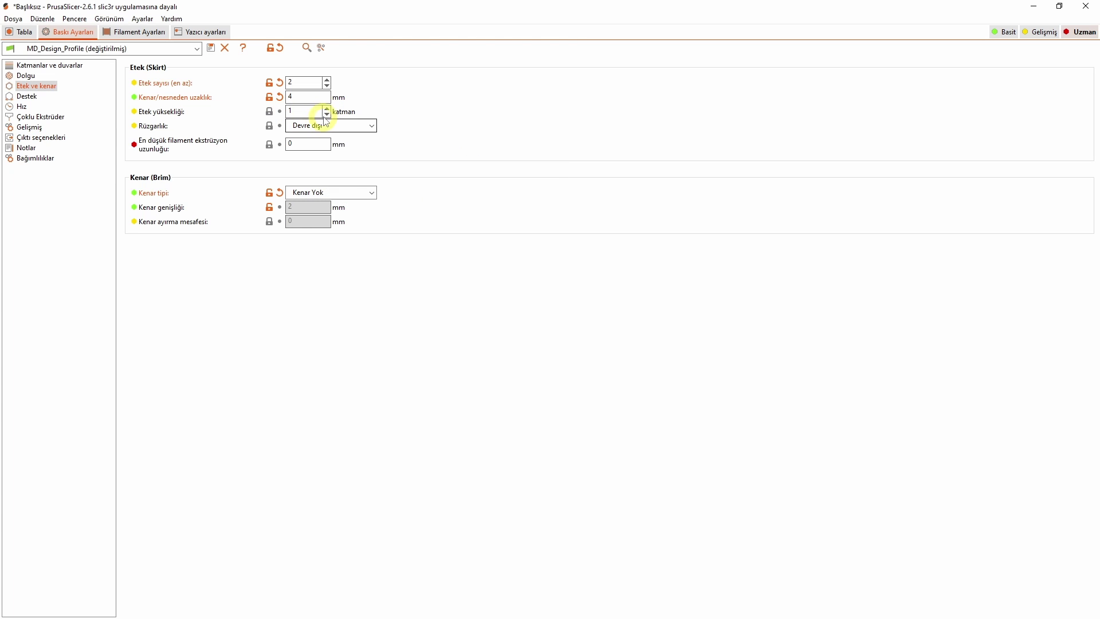
{"action": "left_click", "coordinate": [327, 109]}
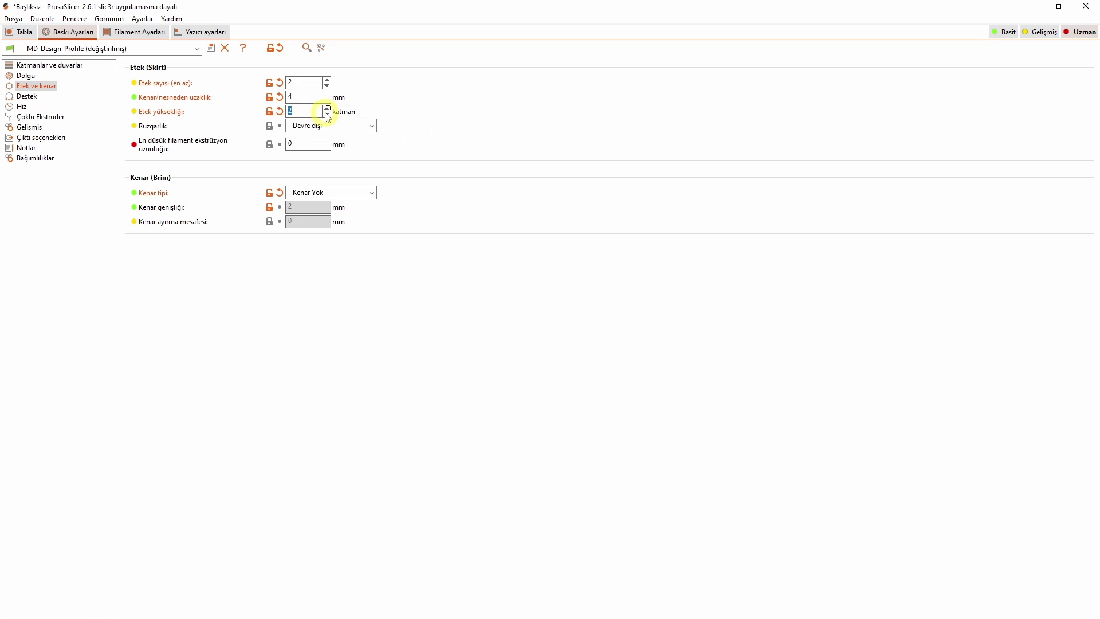
{"action": "type", "text": "60"}
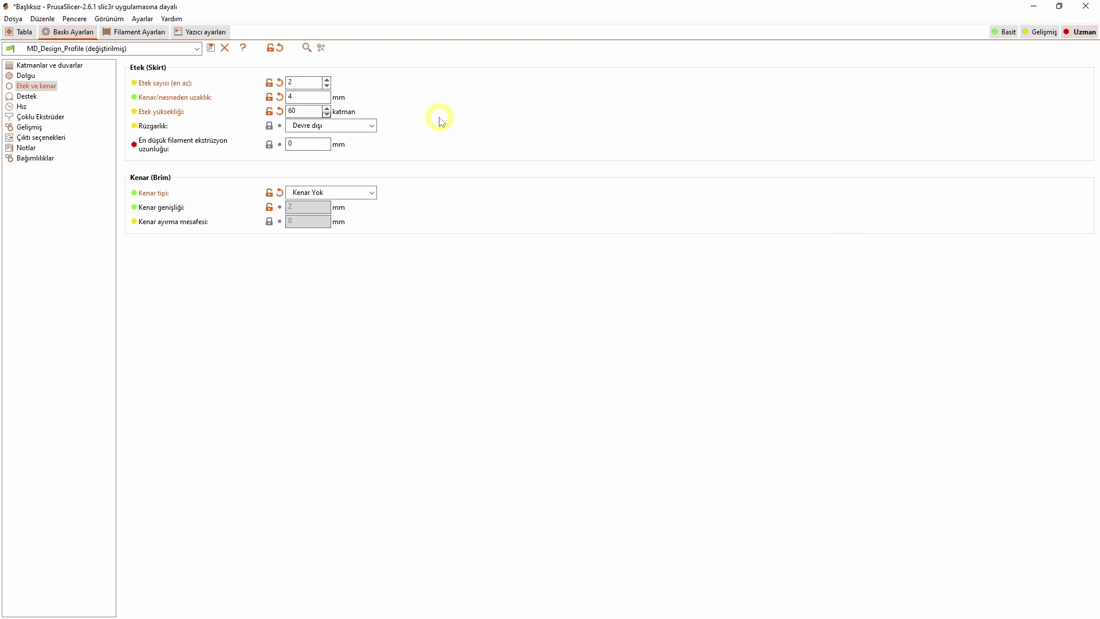
{"action": "key", "text": "ctrl+1"}
{"action": "scroll", "coordinate": [564, 459], "scroll_direction": "down", "scroll_amount": 2}
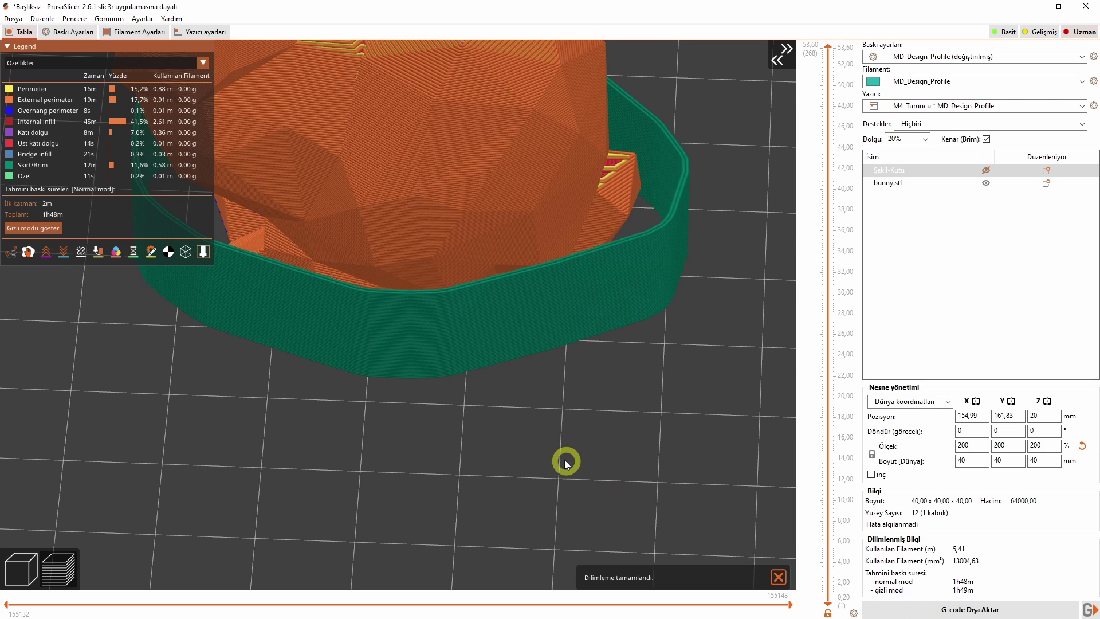
{"action": "left_click_drag", "start_coordinate": [565, 459], "coordinate": [598, 332]}
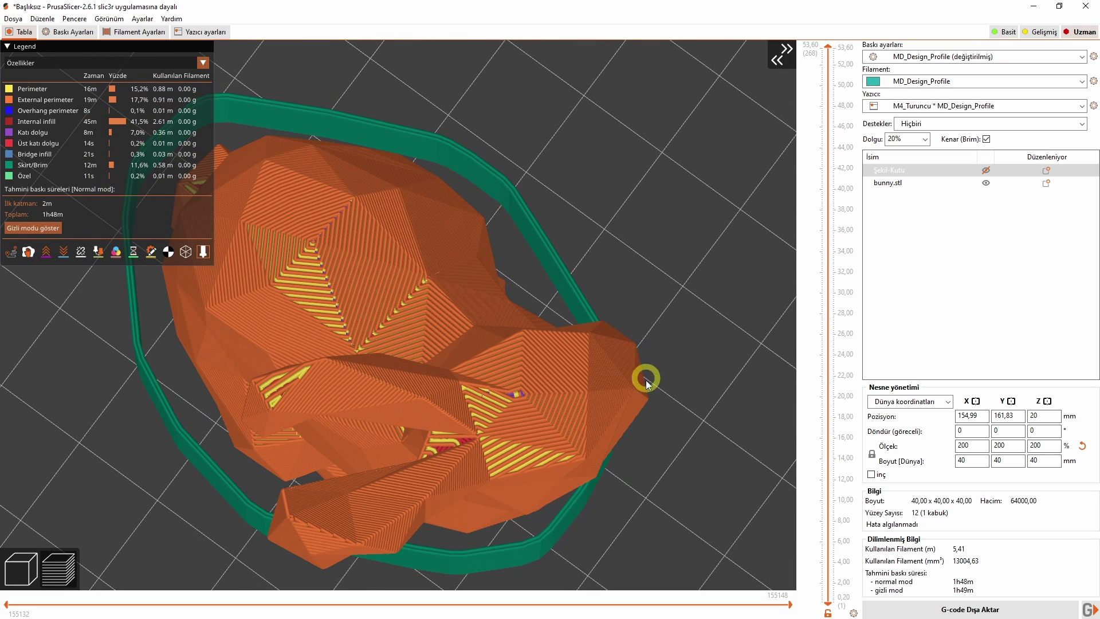
{"action": "left_click_drag", "start_coordinate": [666, 485], "coordinate": [641, 424]}
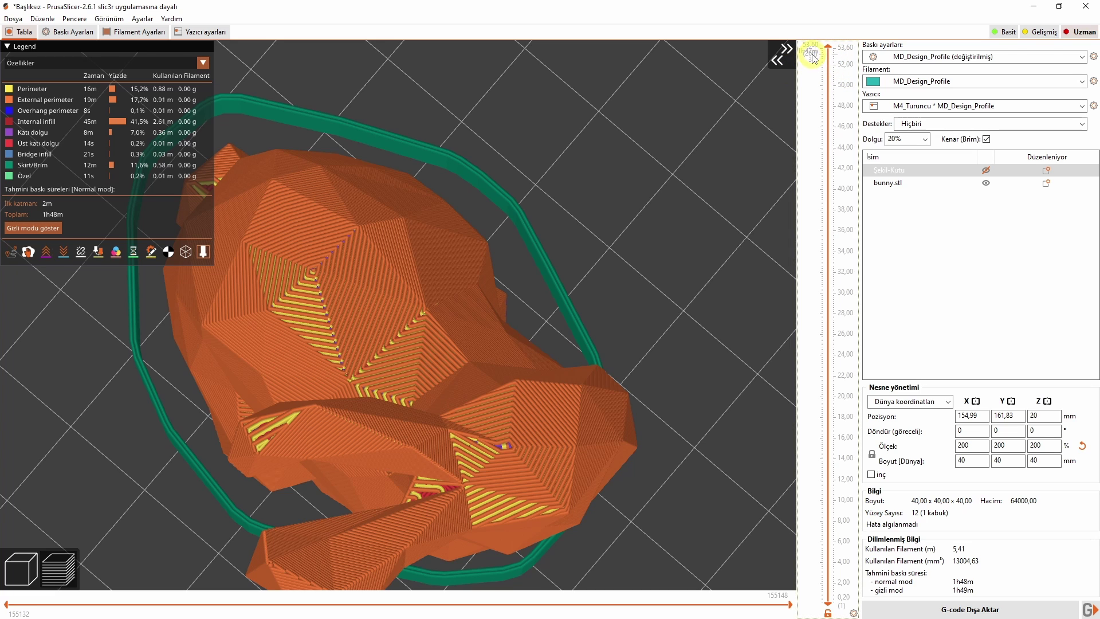
- Set the skirt height to 268 layers
{"action": "left_click", "coordinate": [67, 32]}
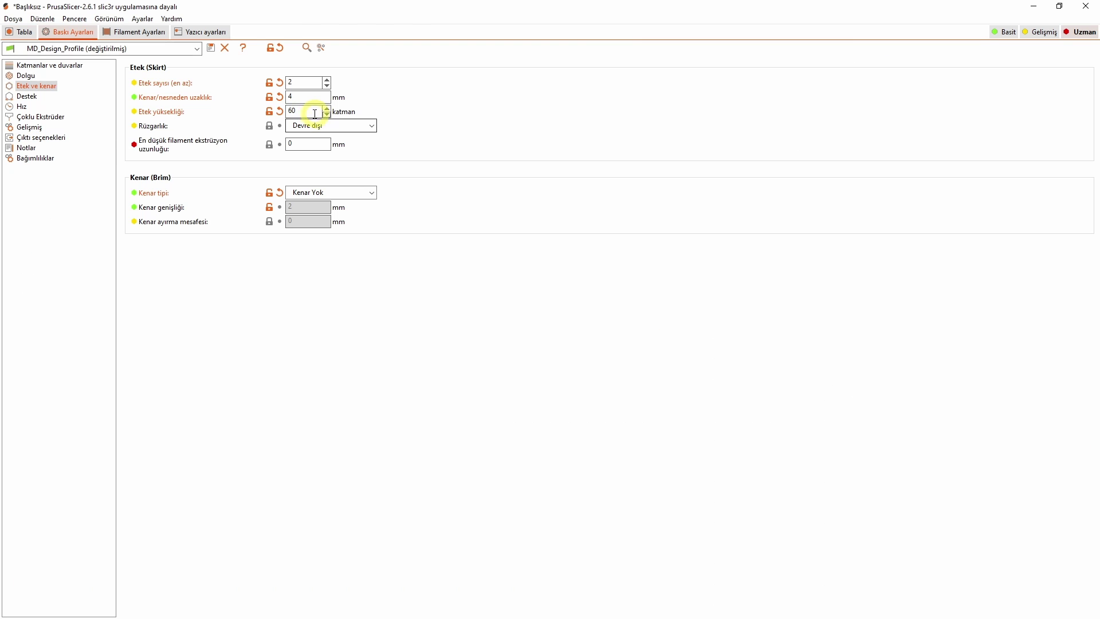
{"action": "left_click_drag", "start_coordinate": [314, 112], "coordinate": [277, 113]}
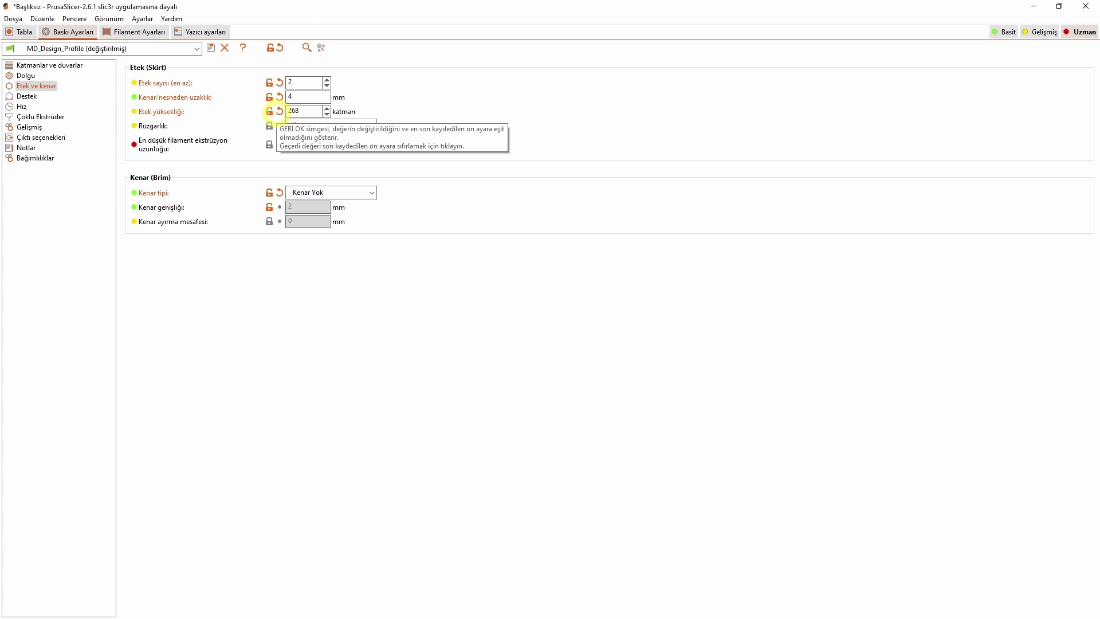
- Slice the bunny with the 268-layer skirt and inspect the full-height wall from several angles
{"action": "left_click", "coordinate": [20, 32]}
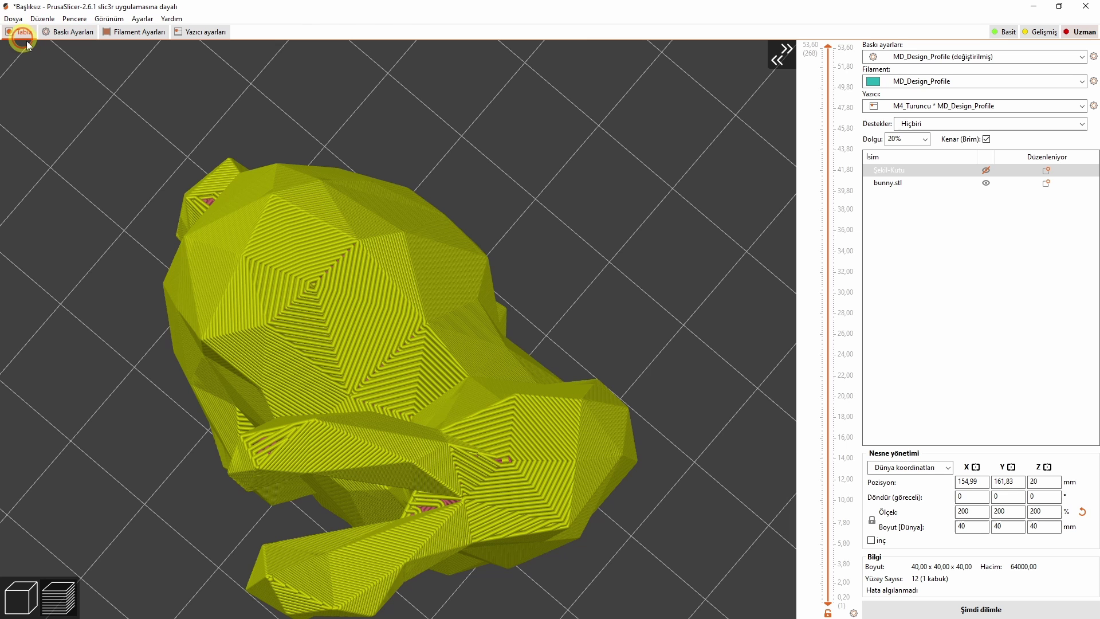
{"action": "left_click", "coordinate": [897, 610]}
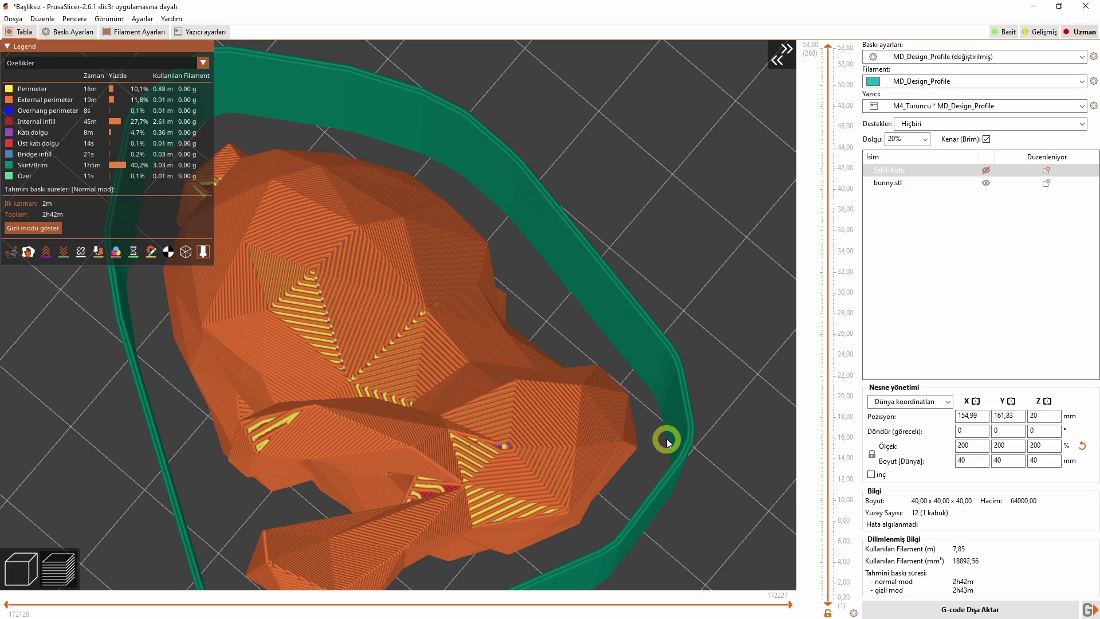
{"action": "scroll", "coordinate": [695, 503], "scroll_direction": "down", "scroll_amount": 3}
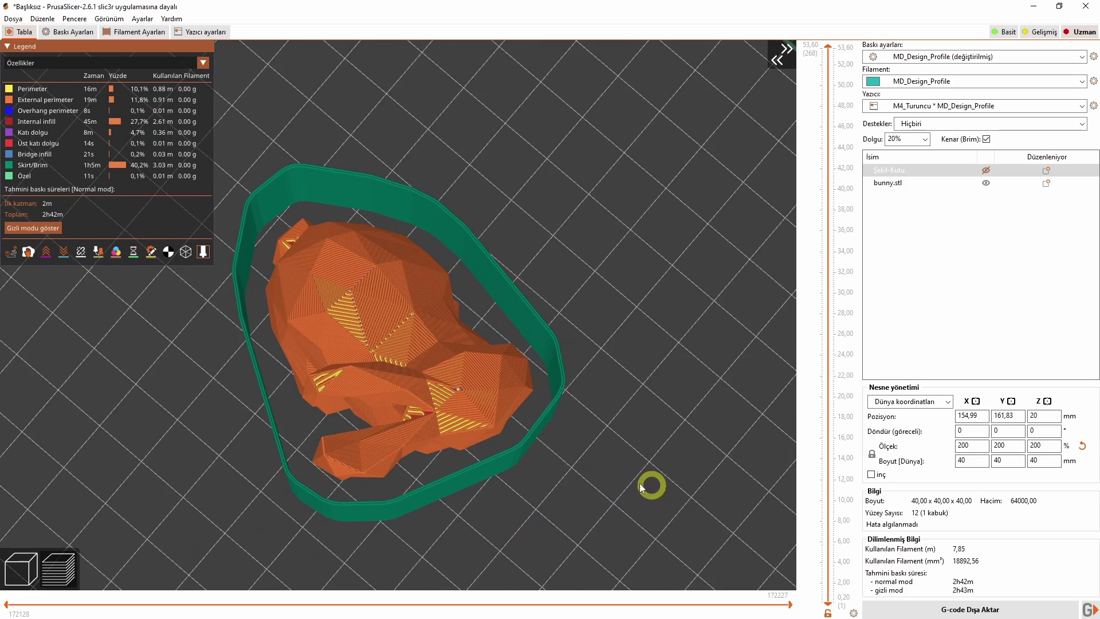
{"action": "left_click_drag", "start_coordinate": [651, 482], "coordinate": [468, 314]}
{"action": "scroll", "coordinate": [576, 448], "scroll_direction": "down", "scroll_amount": 5}
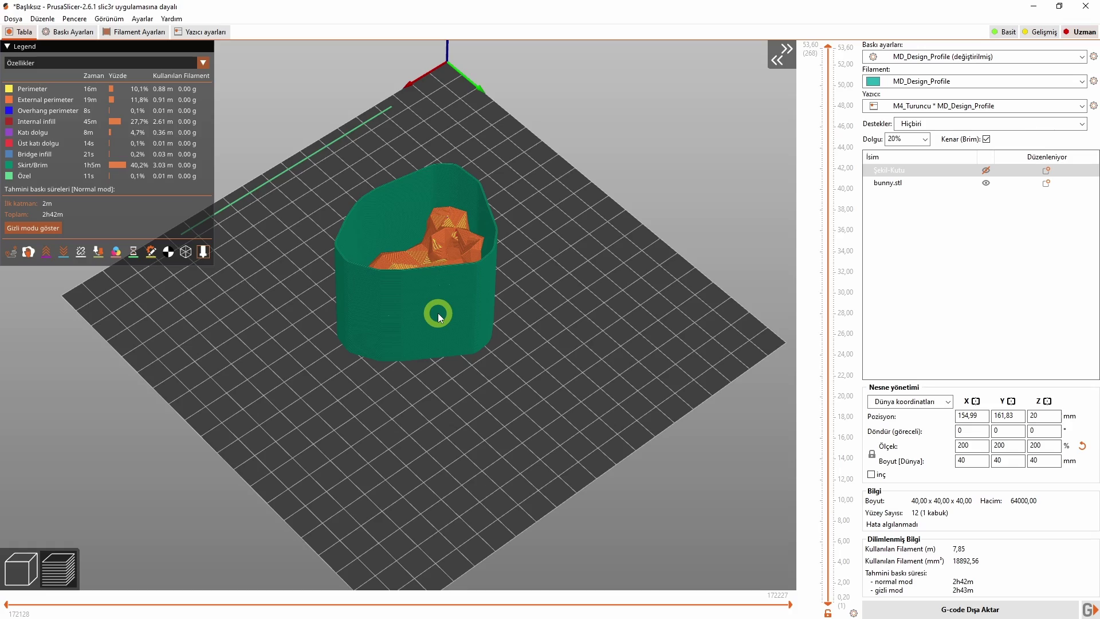
{"action": "left_click_drag", "start_coordinate": [438, 313], "coordinate": [331, 394]}
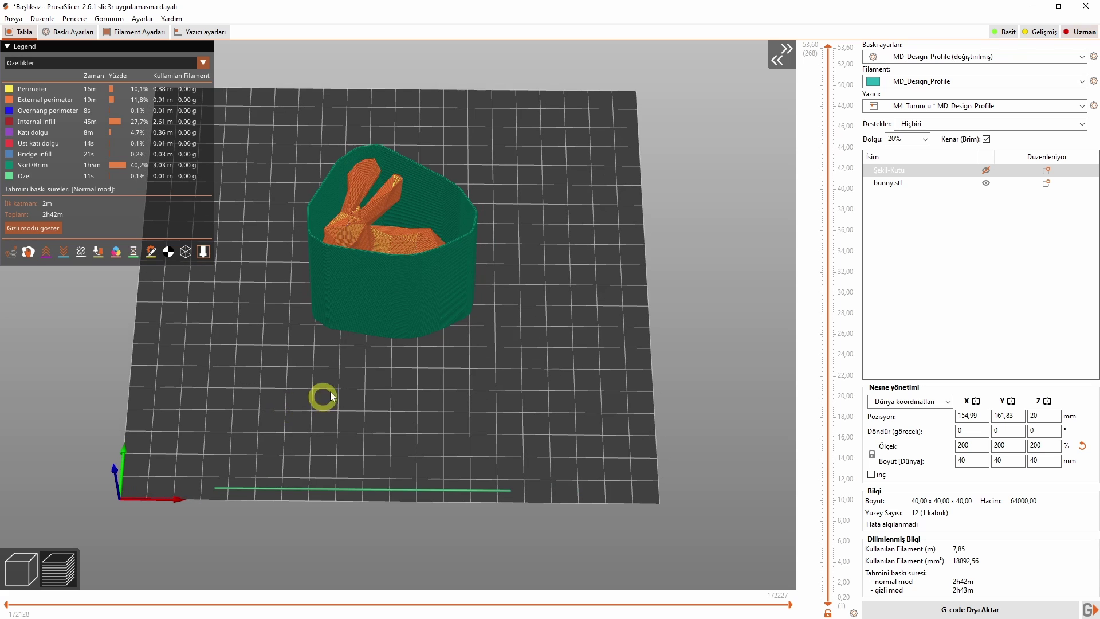
{"action": "left_click_drag", "start_coordinate": [421, 294], "coordinate": [522, 385]}
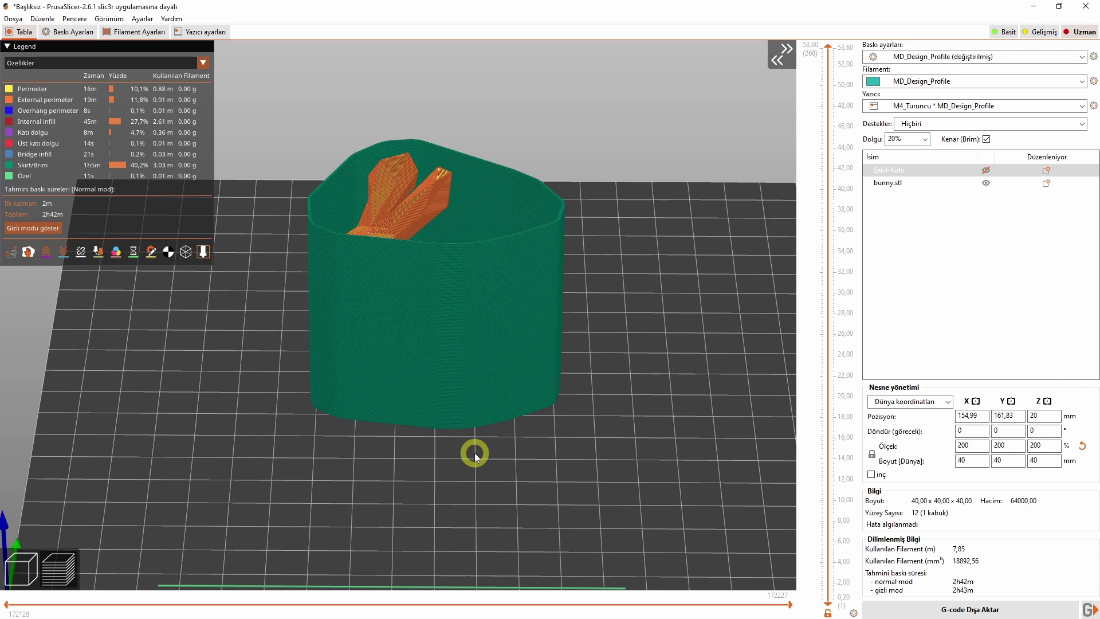
{"action": "left_click_drag", "start_coordinate": [474, 449], "coordinate": [482, 485]}
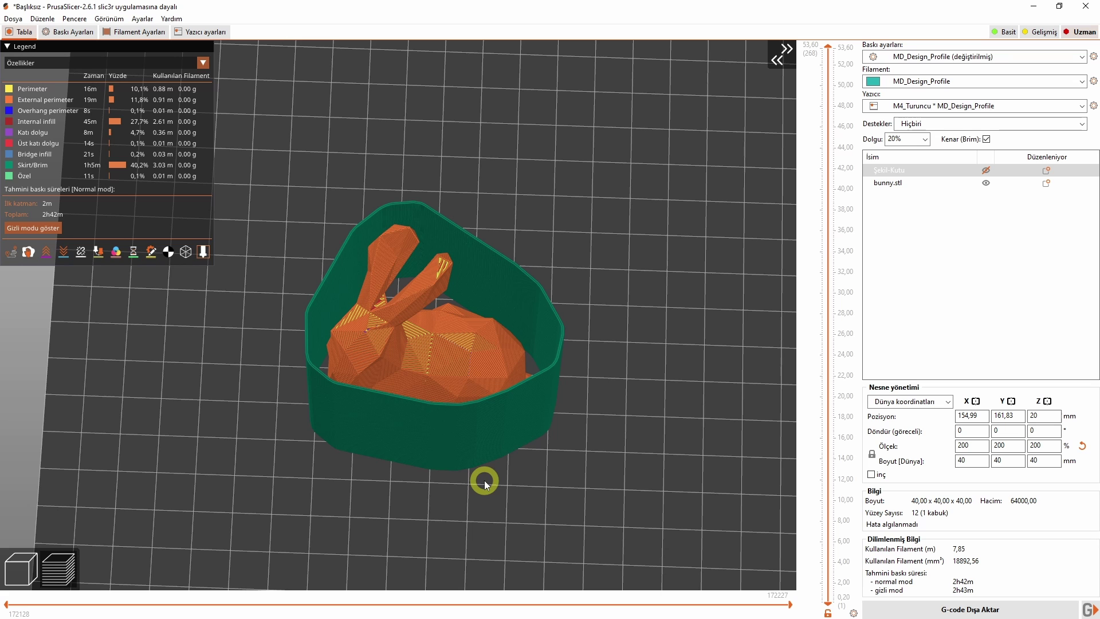
{"action": "right_click_drag", "start_coordinate": [484, 482], "coordinate": [596, 401]}
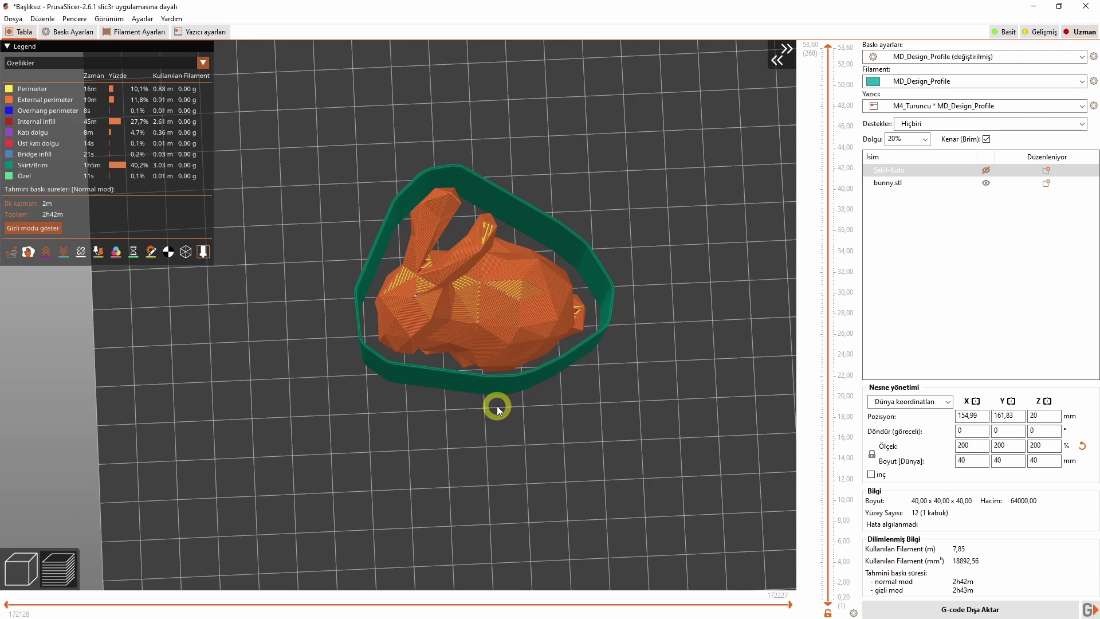
- Set the skirt height (Etek yüksekliği) to 0 layers and the skirt's distance from the object to 2 mm
{"action": "left_click", "coordinate": [67, 31]}
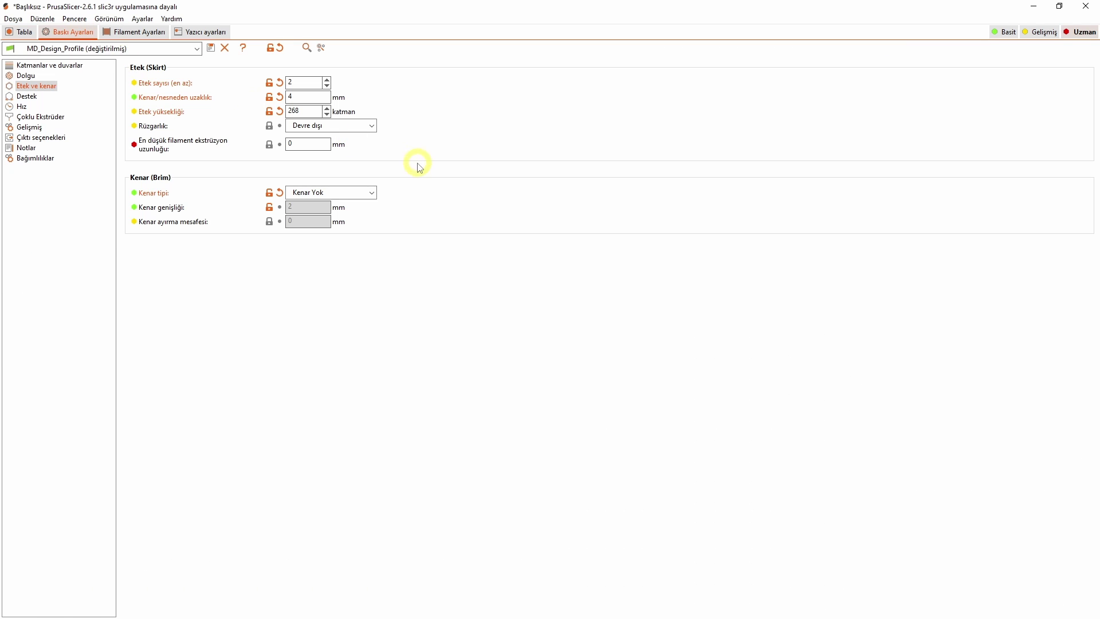
{"action": "left_click", "coordinate": [371, 125]}
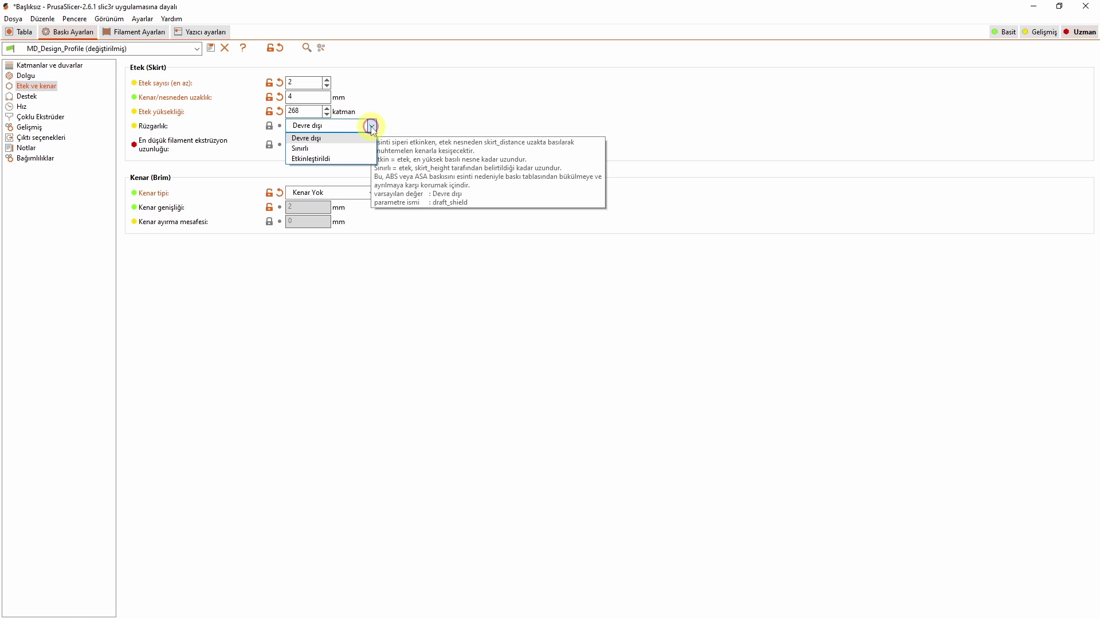
{"action": "left_click", "coordinate": [307, 112]}
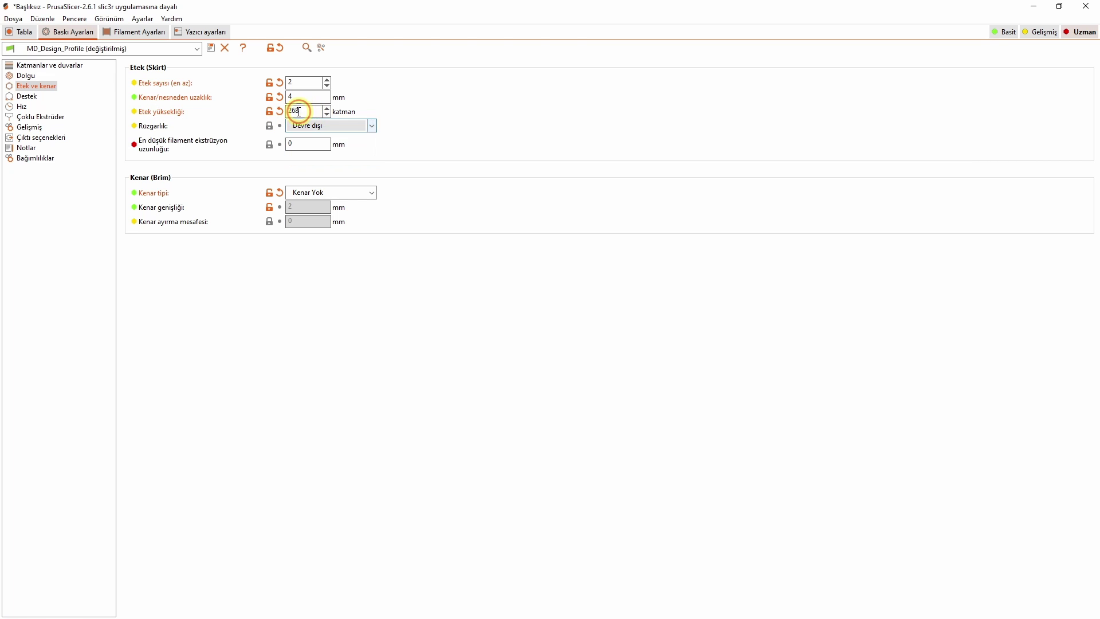
{"action": "type", "text": "0"}
{"action": "key", "text": "shift+Tab"}
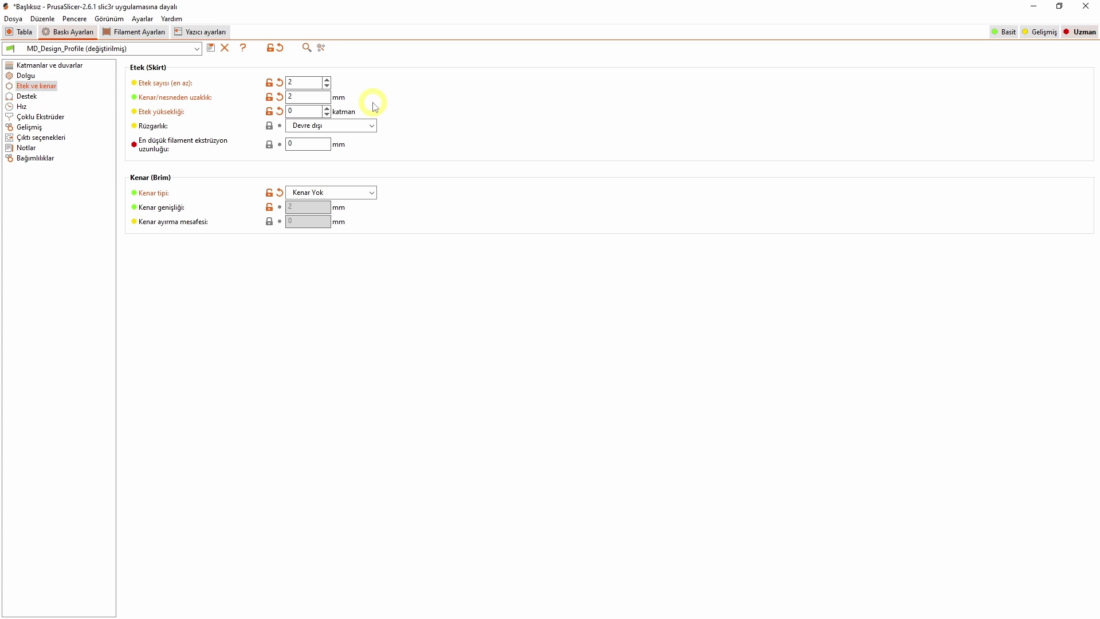
- Set the skirt loops to 1 and the draft shield (Rüzgarlık) to Etkinleştirildi
{"action": "left_click", "coordinate": [326, 85]}
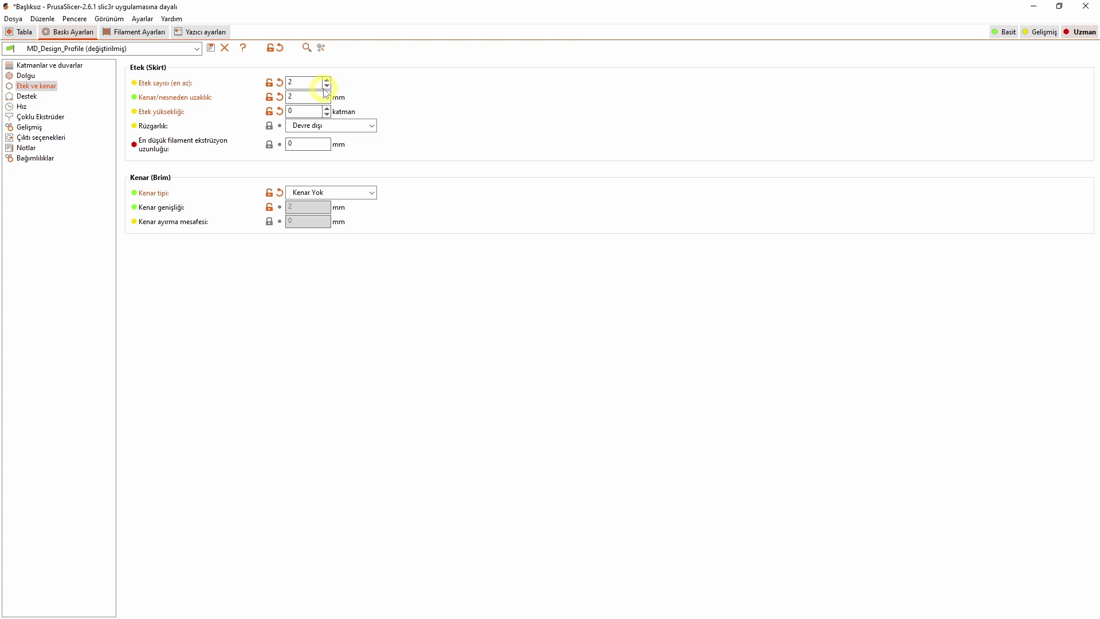
{"action": "left_click", "coordinate": [366, 125]}
{"action": "left_click", "coordinate": [318, 153]}
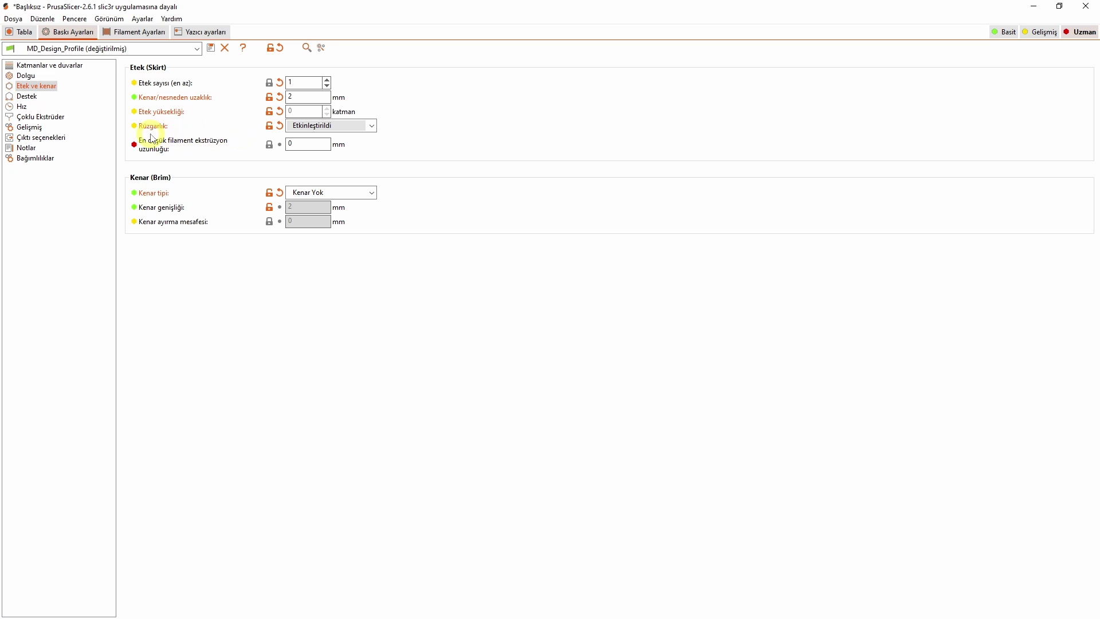
{"action": "mouse_move", "coordinate": [342, 137]}
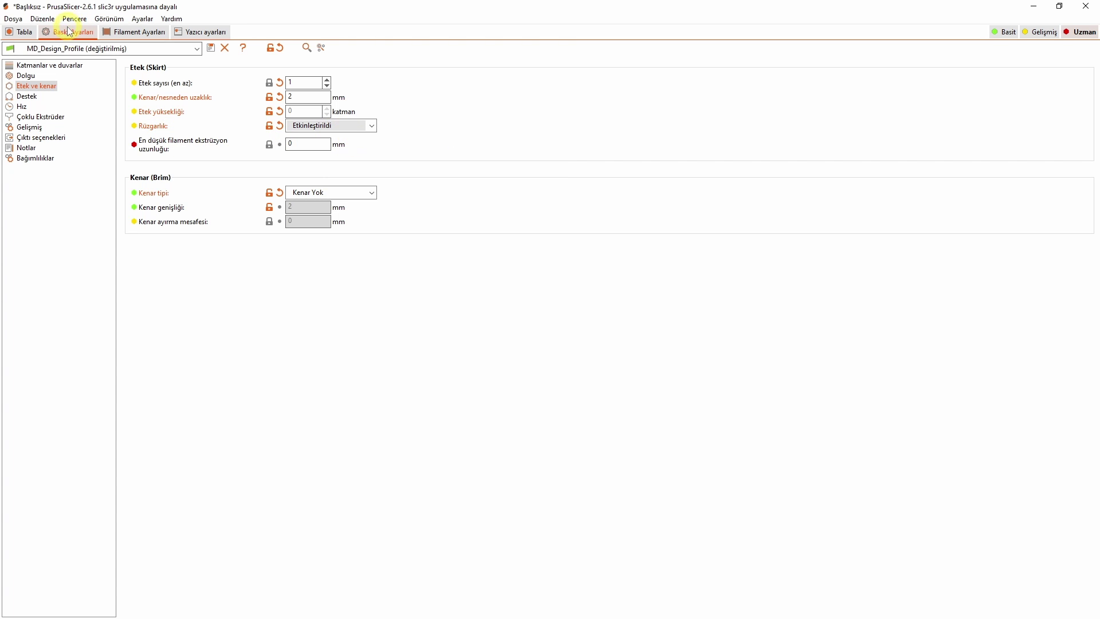
- Slice the bunny with the draft shield enabled and inspect the single-loop wall around it
{"action": "left_click", "coordinate": [23, 36]}
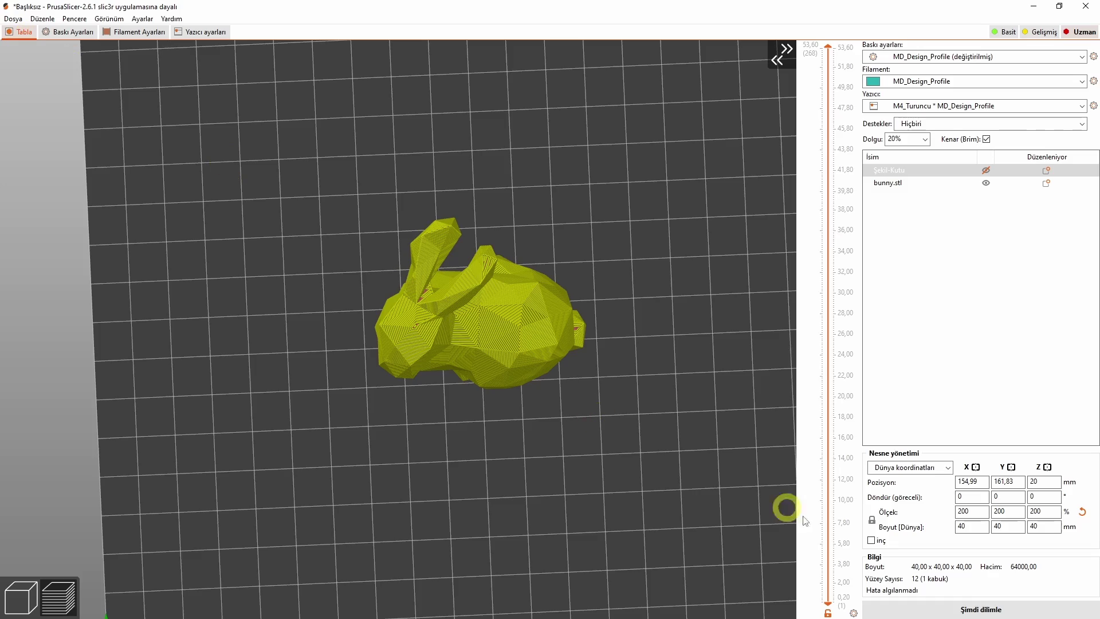
{"action": "left_click", "coordinate": [954, 610]}
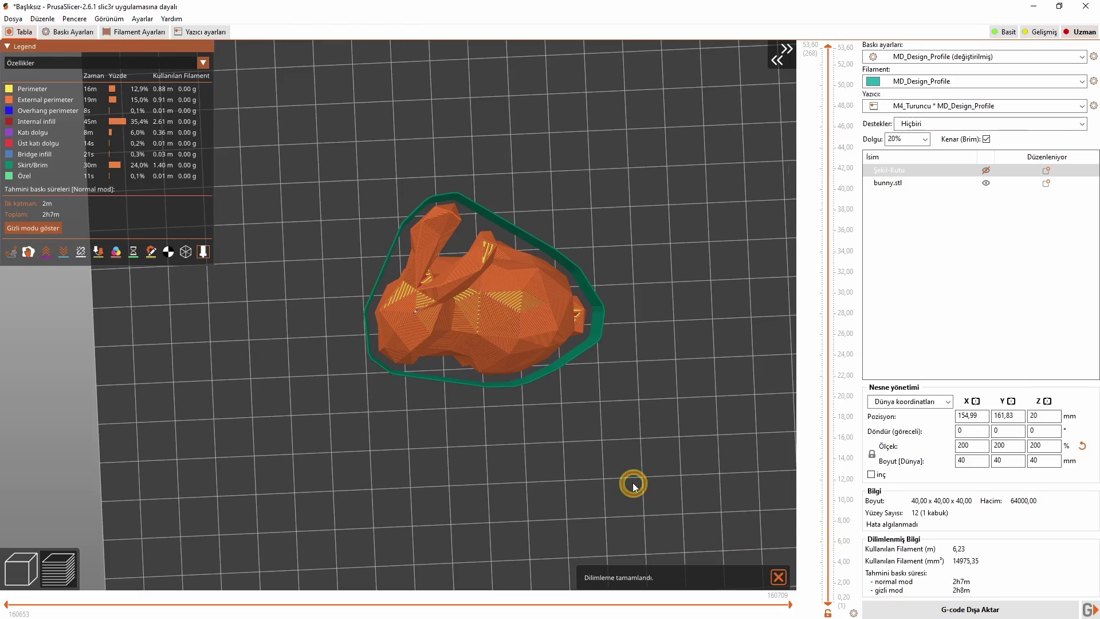
{"action": "left_click_drag", "start_coordinate": [633, 483], "coordinate": [609, 481]}
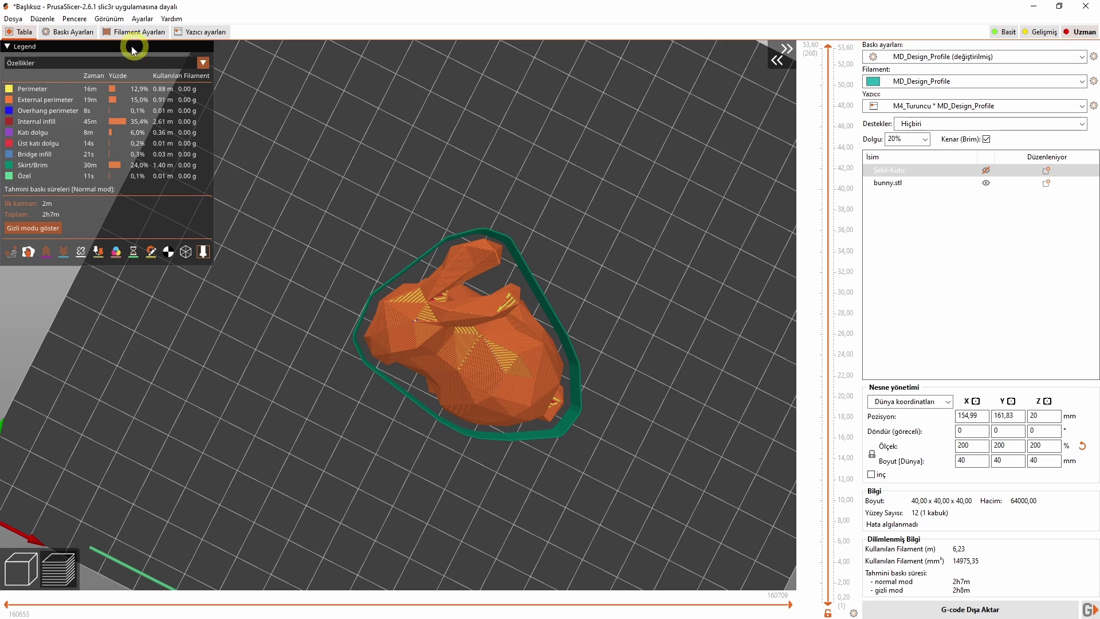
- Set the brim type (Kenar tipi) to Sadece dış kenar, slice the bunny and inspect it inside the draft shield
{"action": "left_click", "coordinate": [63, 32]}
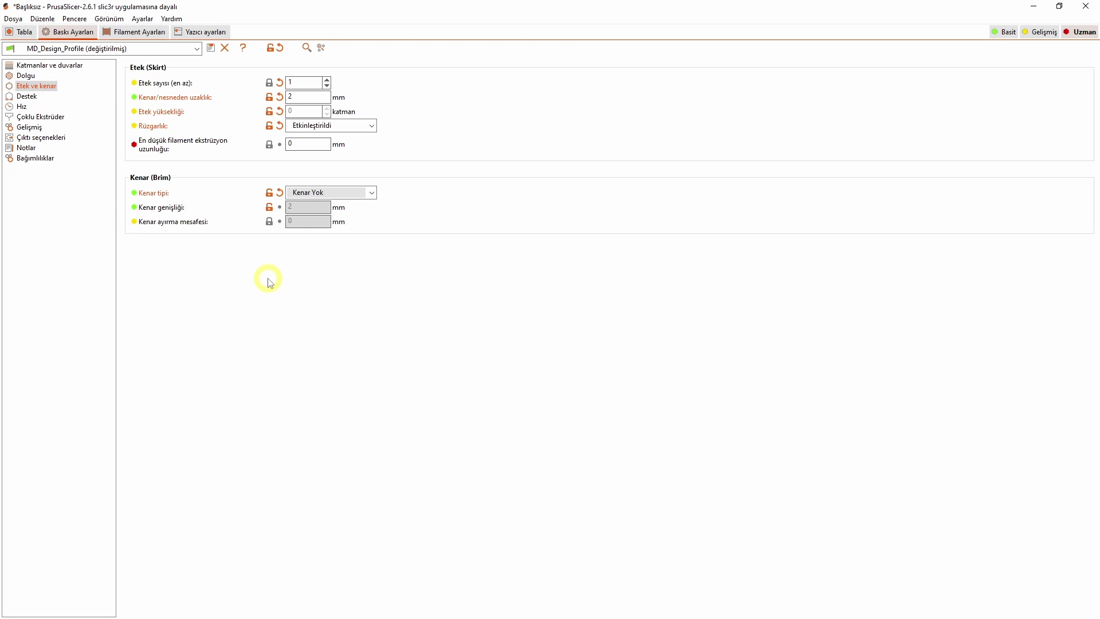
{"action": "left_click", "coordinate": [371, 192]}
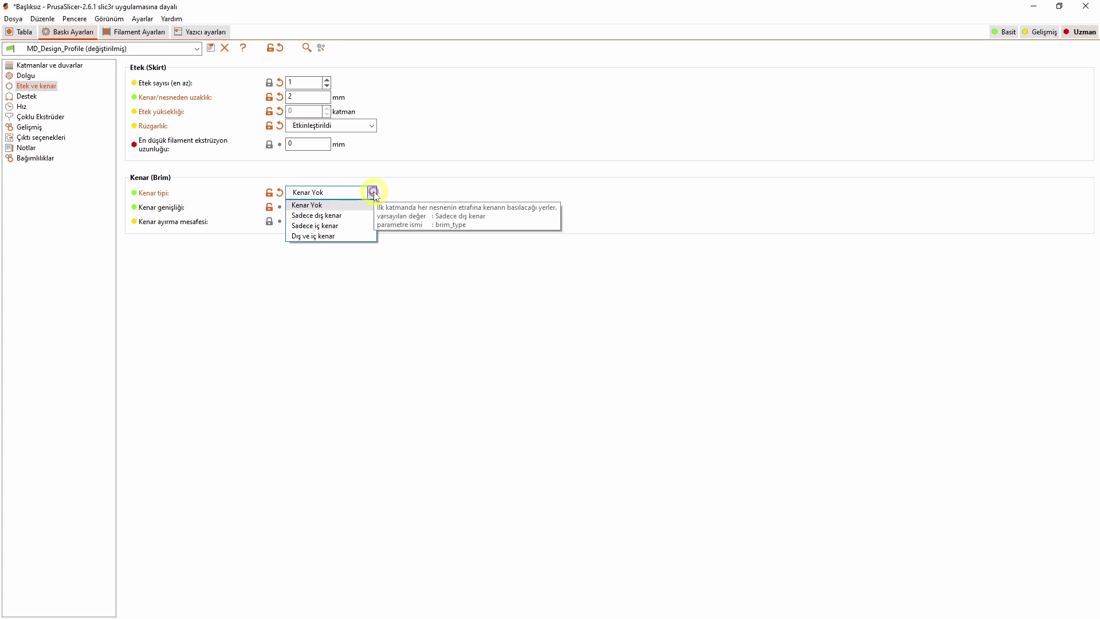
{"action": "left_click", "coordinate": [361, 215]}
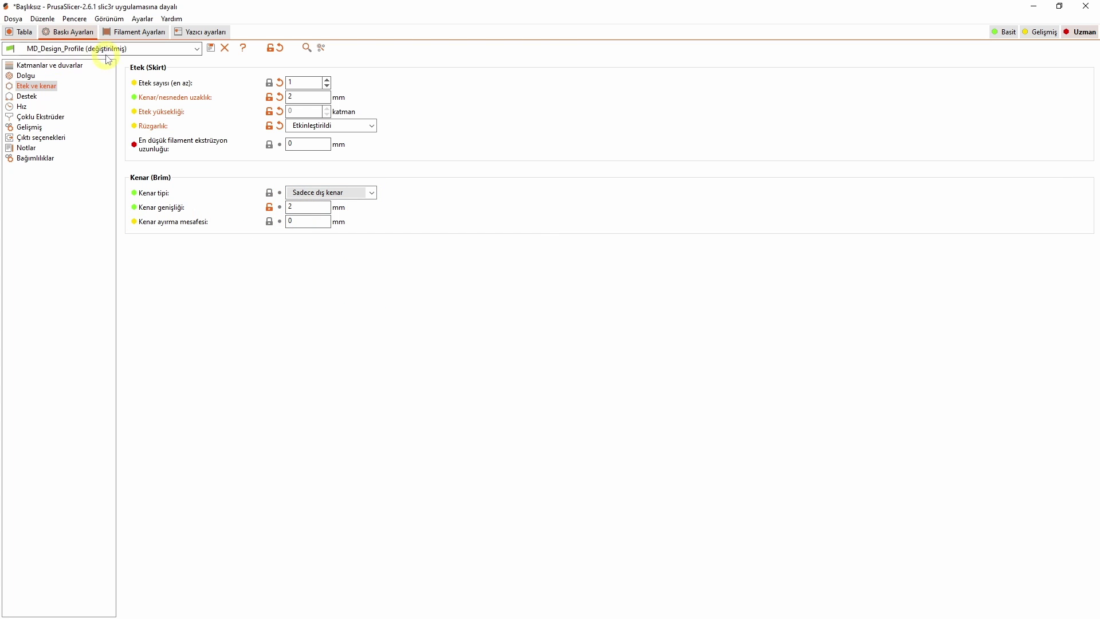
{"action": "left_click", "coordinate": [29, 35]}
{"action": "left_click", "coordinate": [980, 609]}
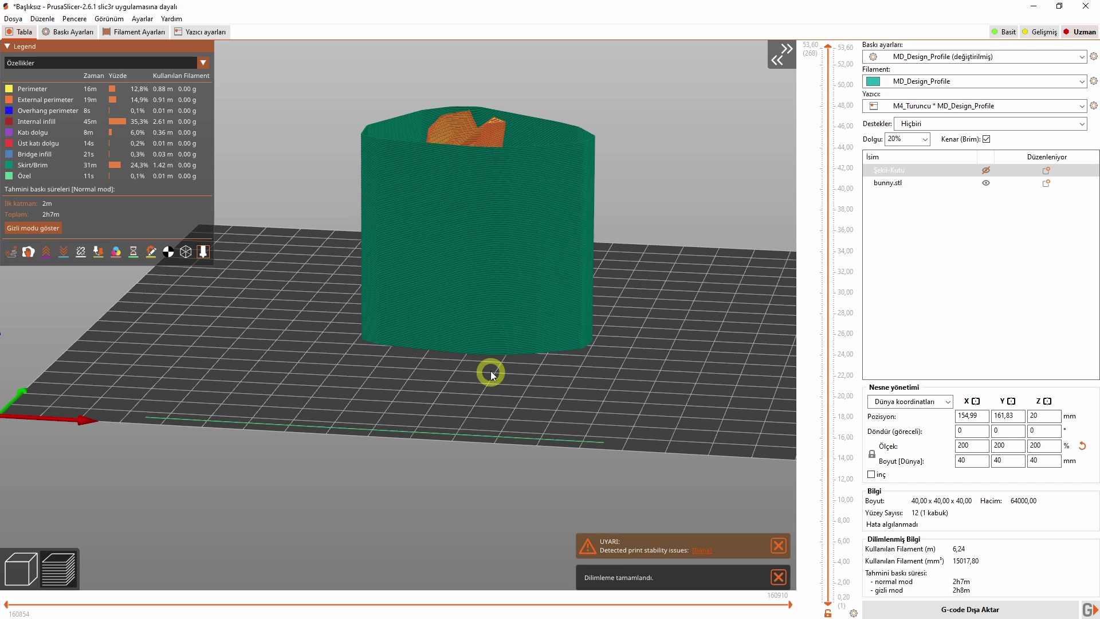
{"action": "left_click_drag", "start_coordinate": [490, 370], "coordinate": [321, 225]}
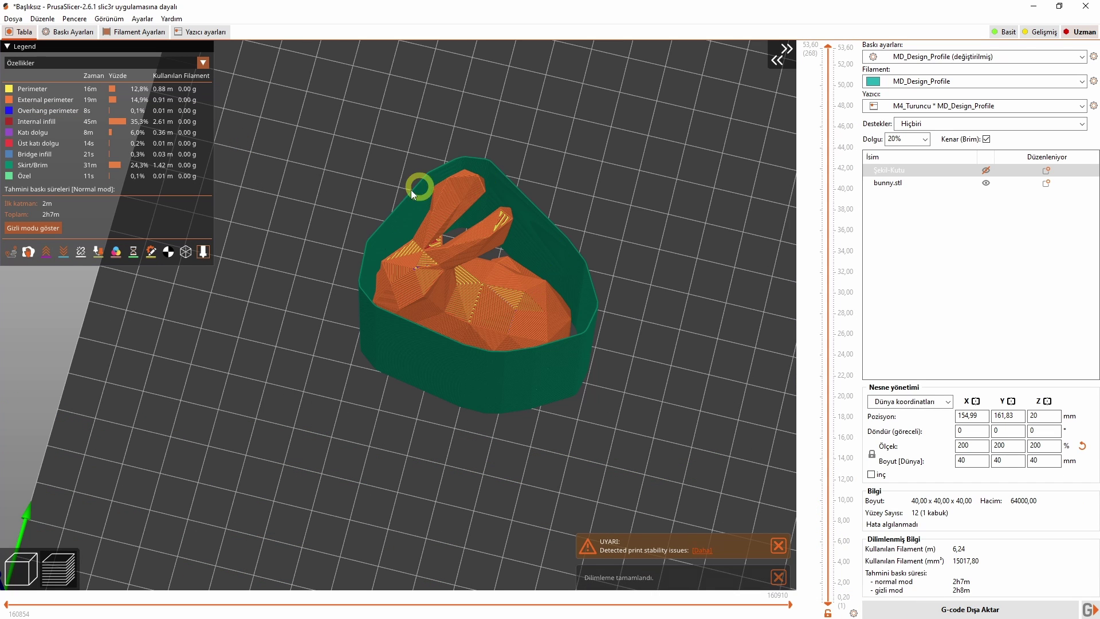
- Set the skirt loops (Etek sayısı) to 0 and slice the bunny with only the outer brim
{"action": "left_click", "coordinate": [69, 32]}
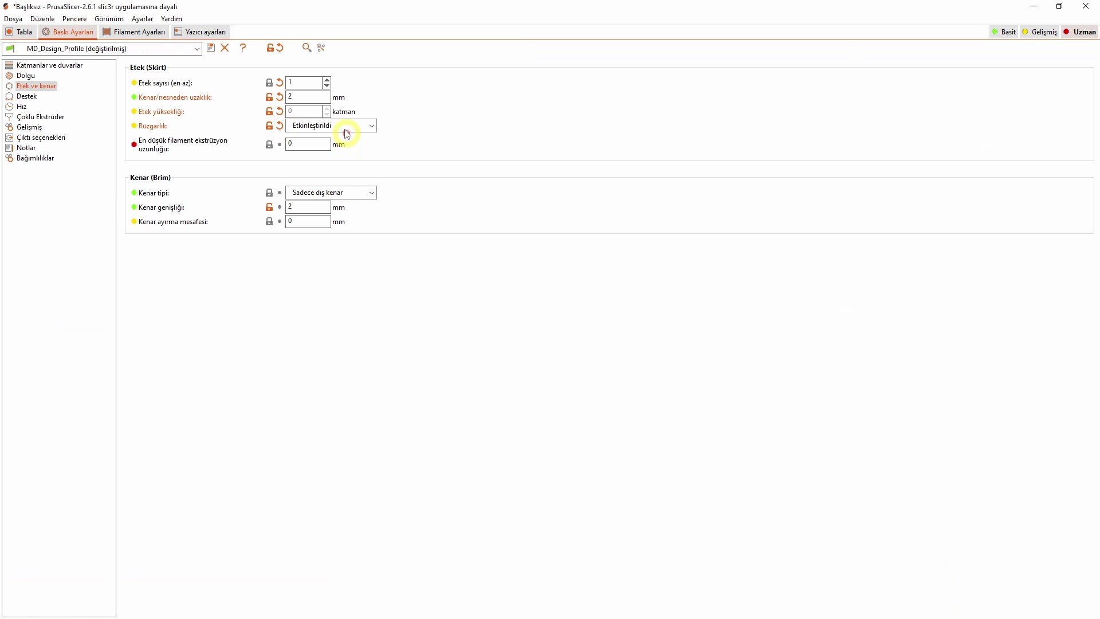
{"action": "left_click", "coordinate": [327, 86]}
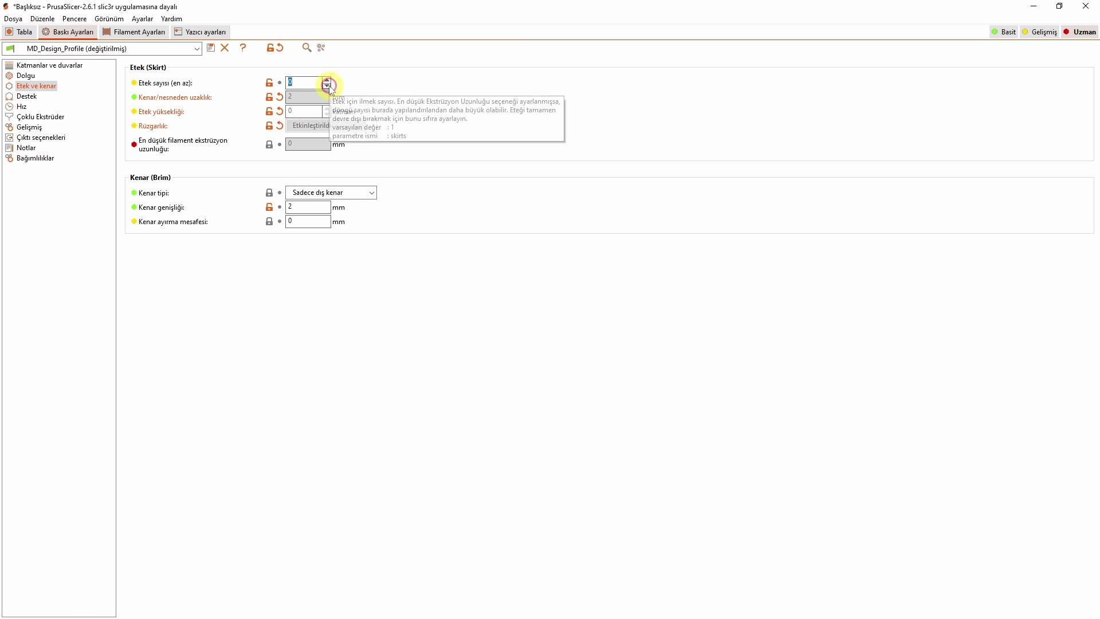
{"action": "left_click", "coordinate": [20, 32]}
- Examine the brim around the bunny's base, limiting the layer preview to the first layer and raising it to layer 7
{"action": "left_click_drag", "start_coordinate": [744, 515], "coordinate": [564, 422]}
{"action": "key", "text": "z"}
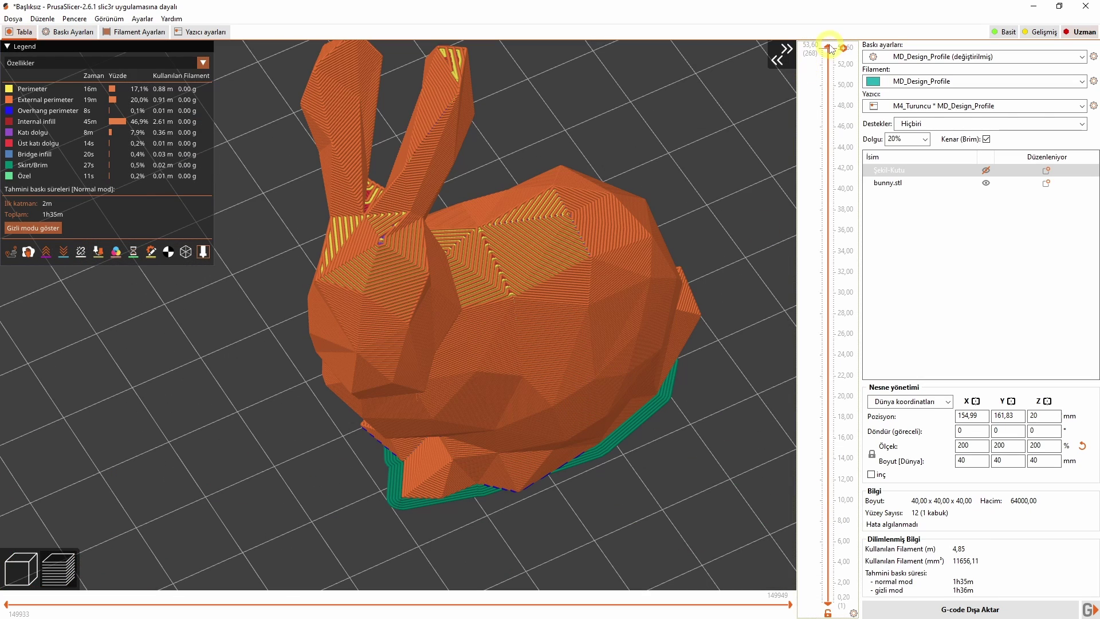
{"action": "left_click_drag", "start_coordinate": [828, 47], "coordinate": [831, 601]}
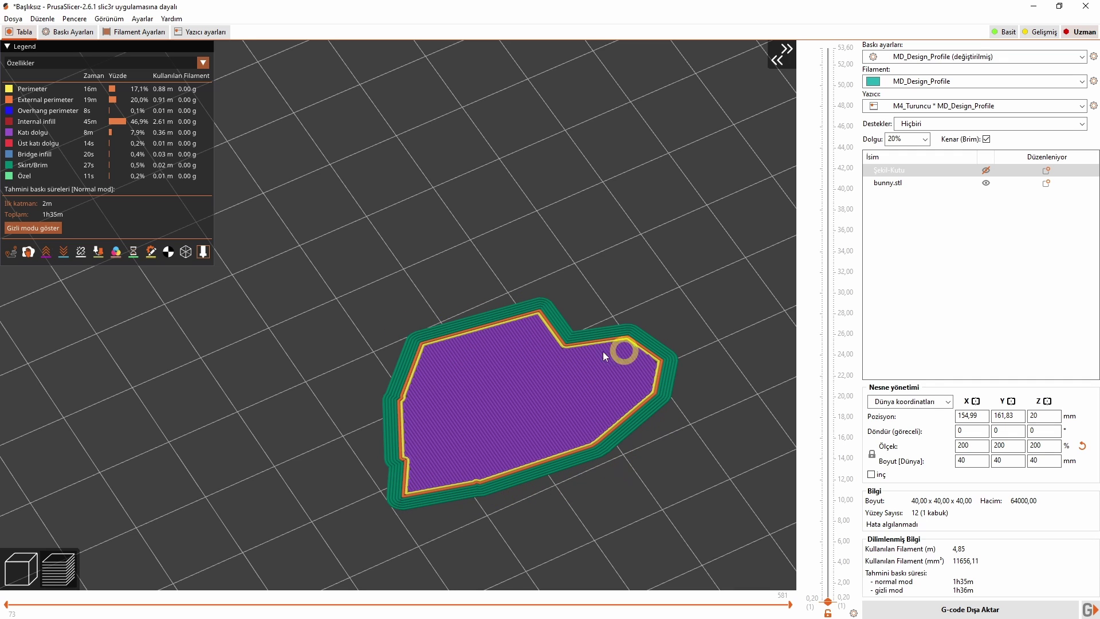
{"action": "left_click_drag", "start_coordinate": [827, 601], "coordinate": [828, 587]}
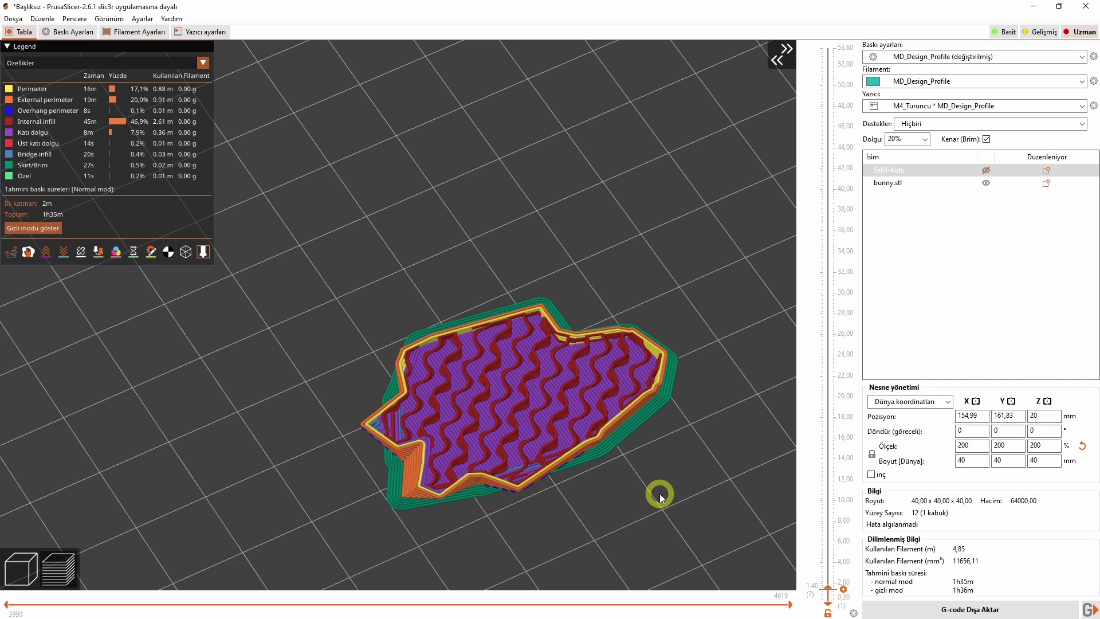
- Set the brim width (Kenar genişliği) to 8 mm and slice the bunny
{"action": "left_click", "coordinate": [77, 32]}
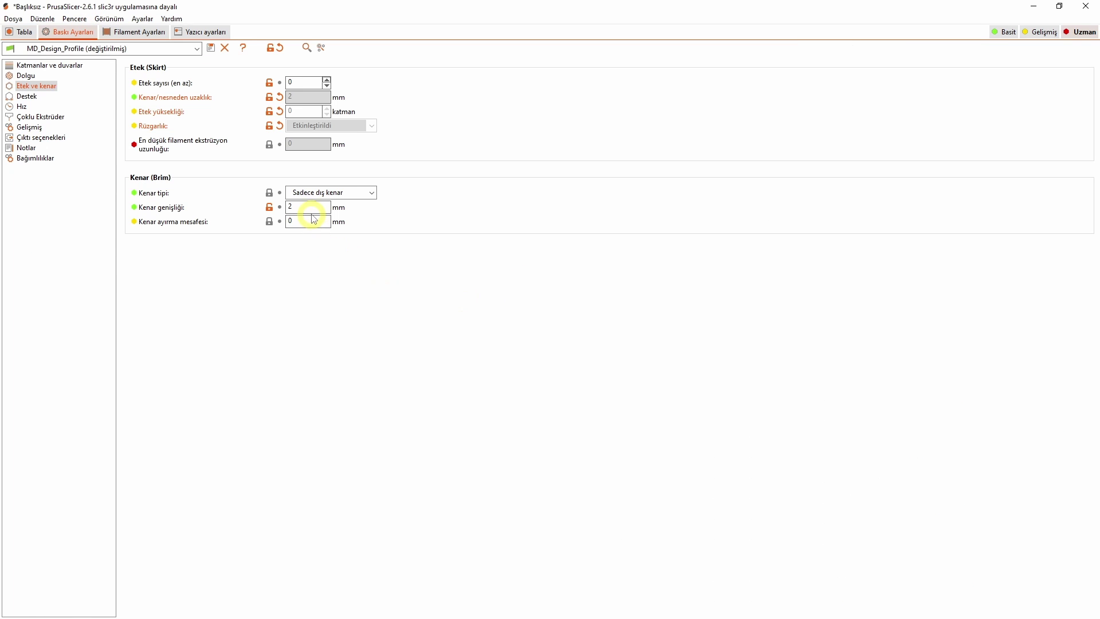
{"action": "double_click", "coordinate": [292, 208]}
{"action": "type", "text": "8"}
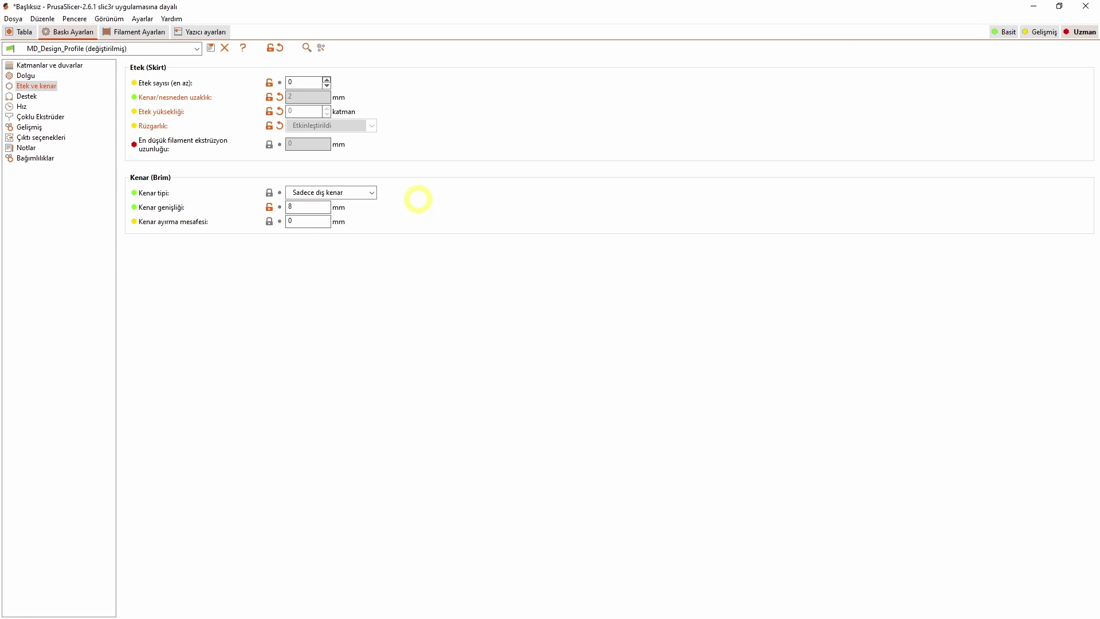
{"action": "left_click", "coordinate": [21, 32]}
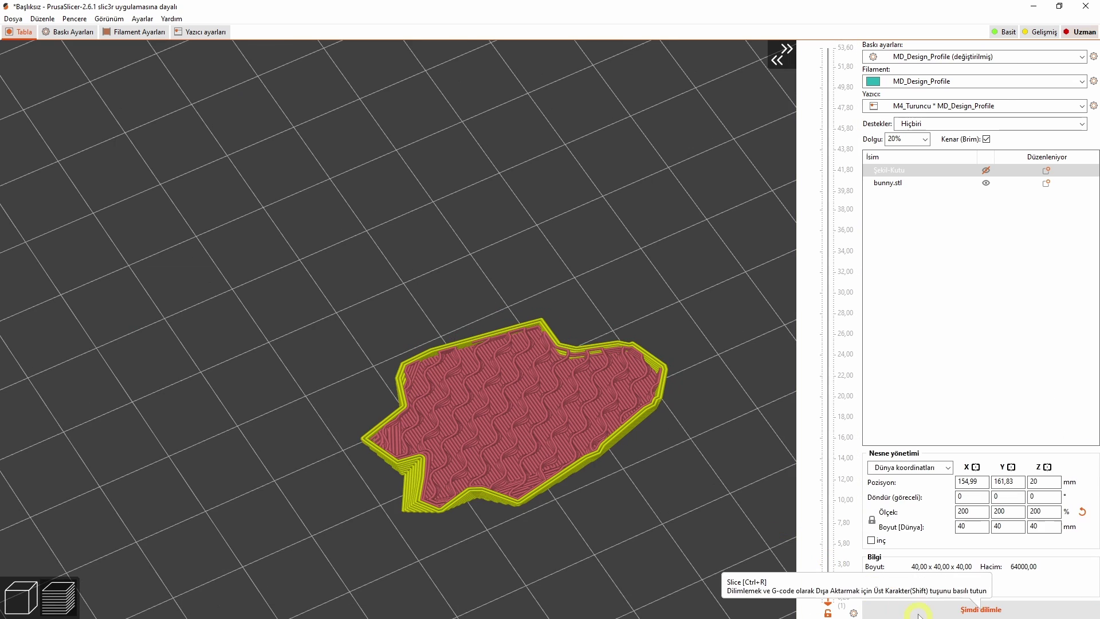
{"action": "left_click", "coordinate": [918, 615]}
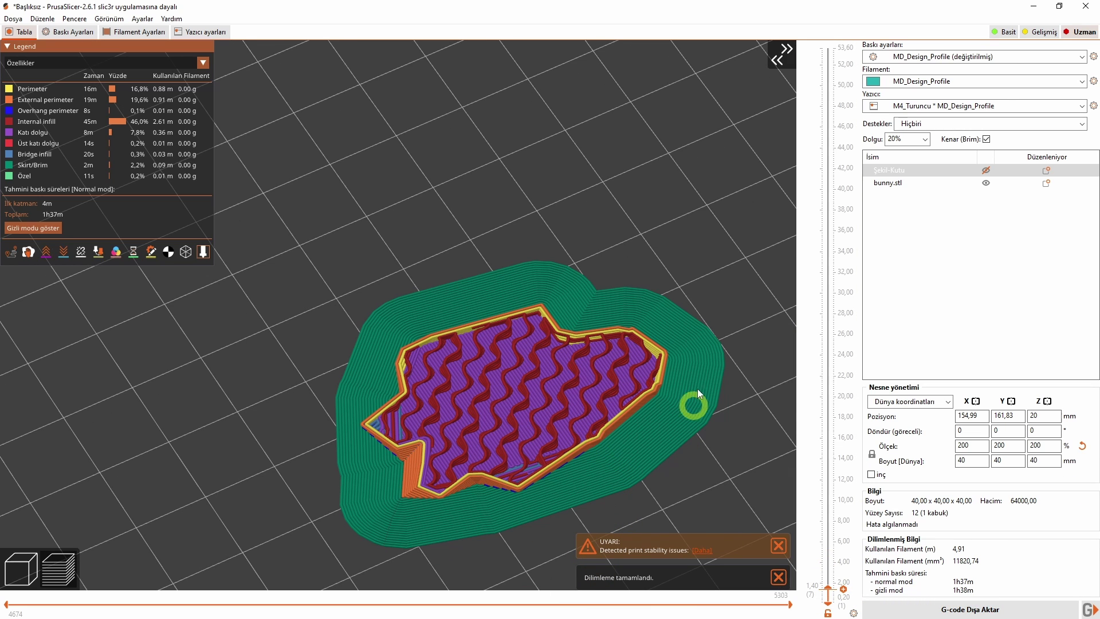
- Change the brim separation gap (Kenar ayırma mesafesi), slice the bunny and inspect the brim's spacing from its base
{"action": "left_click", "coordinate": [74, 32]}
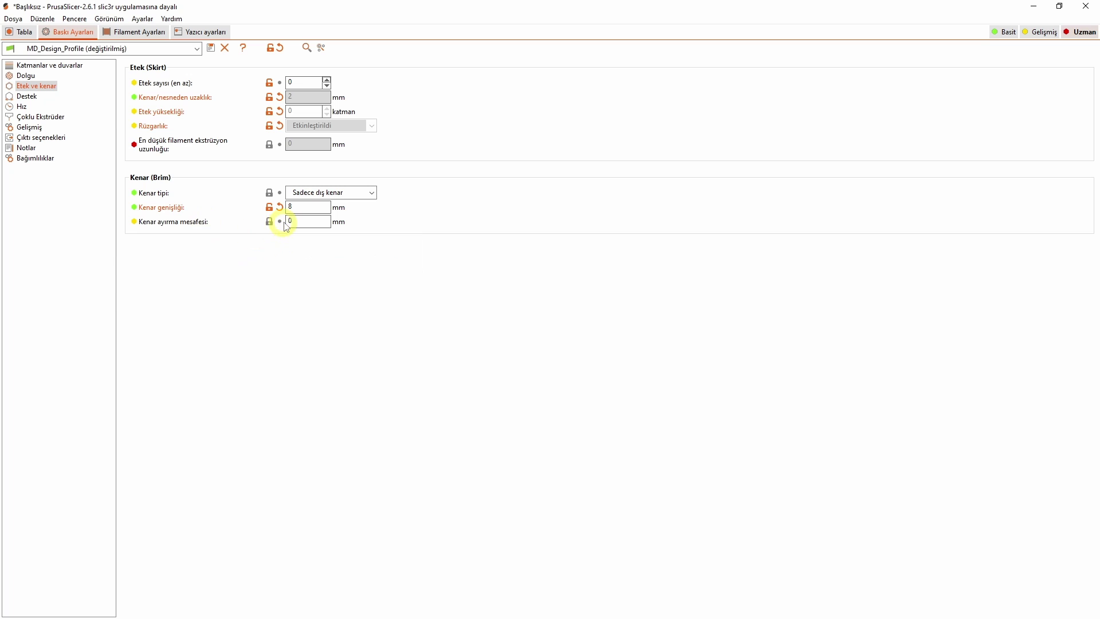
{"action": "left_click", "coordinate": [296, 222]}
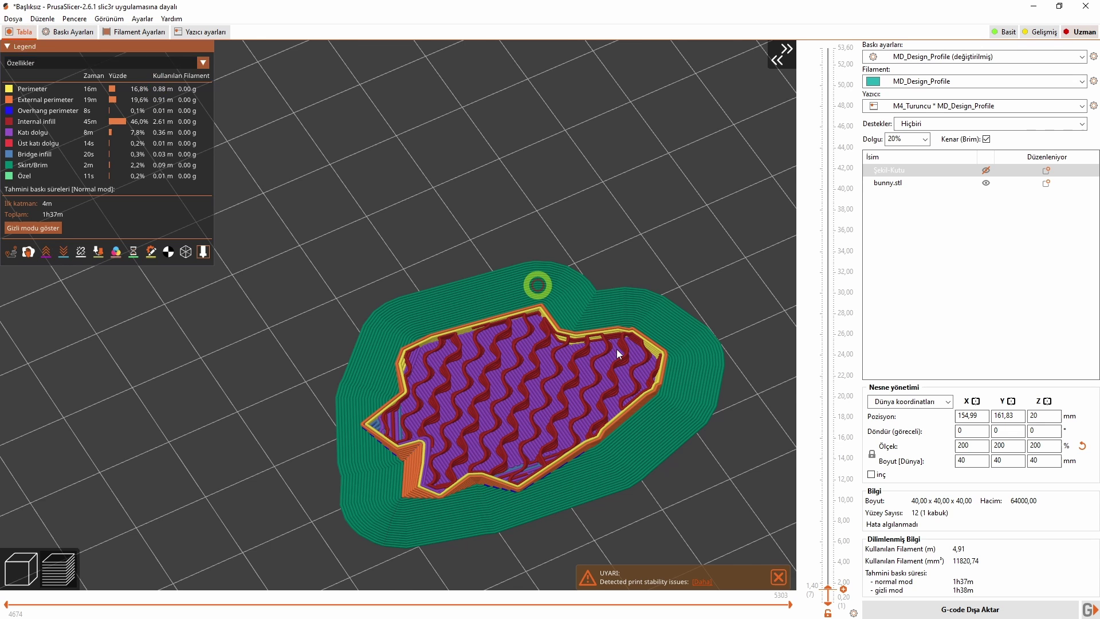
{"action": "left_click", "coordinate": [21, 32]}
{"action": "left_click_drag", "start_coordinate": [543, 544], "coordinate": [559, 533]}
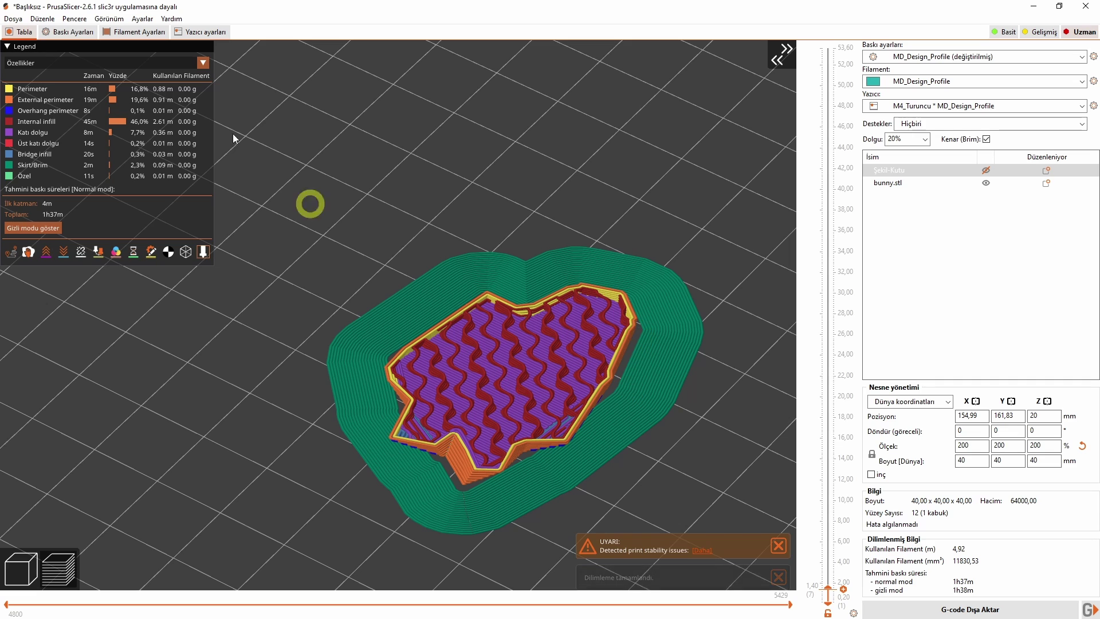
- Set the brim separation gap (Kenar ayırma mesafesi) to 0,6 mm, slice the bunny and inspect the brim around its base
{"action": "left_click", "coordinate": [71, 33]}
{"action": "left_click", "coordinate": [302, 221]}
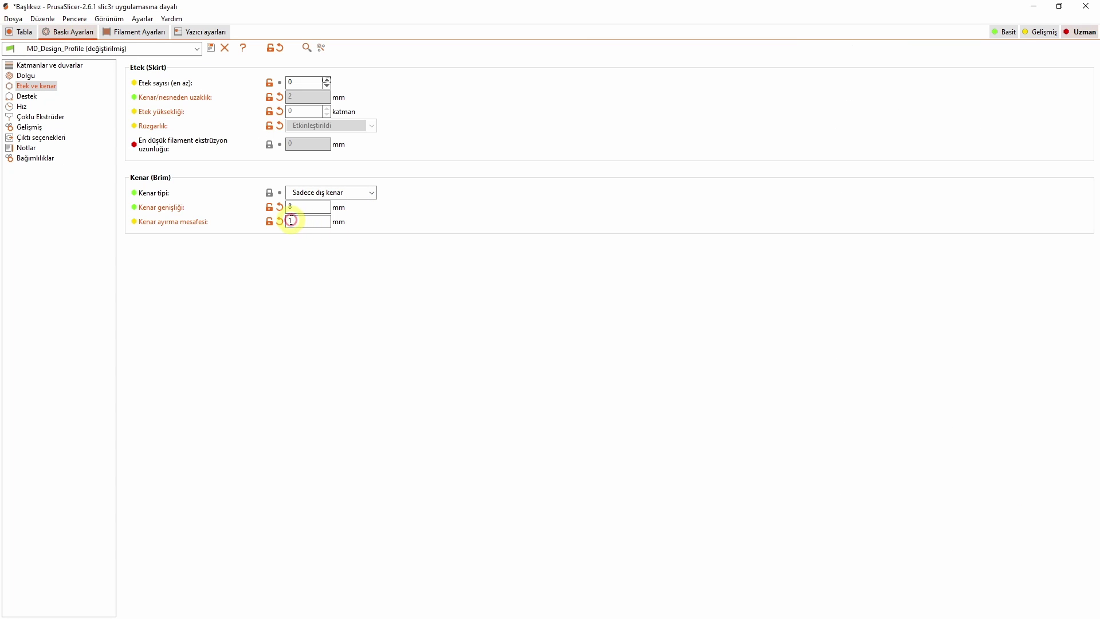
{"action": "double_click", "coordinate": [302, 222]}
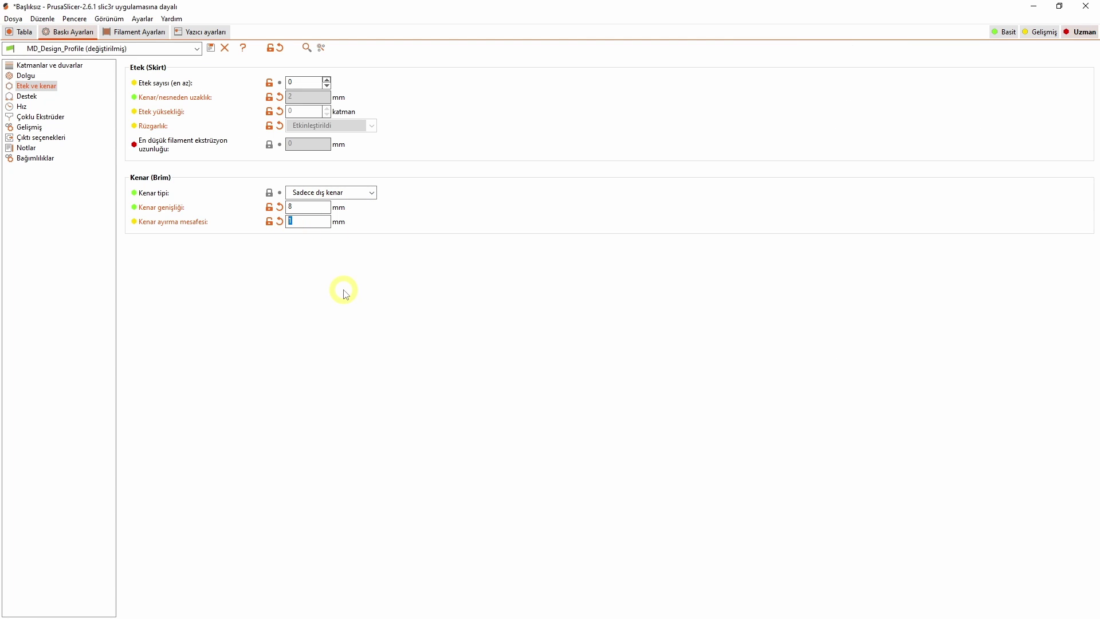
{"action": "key", "text": "ctrl+1"}
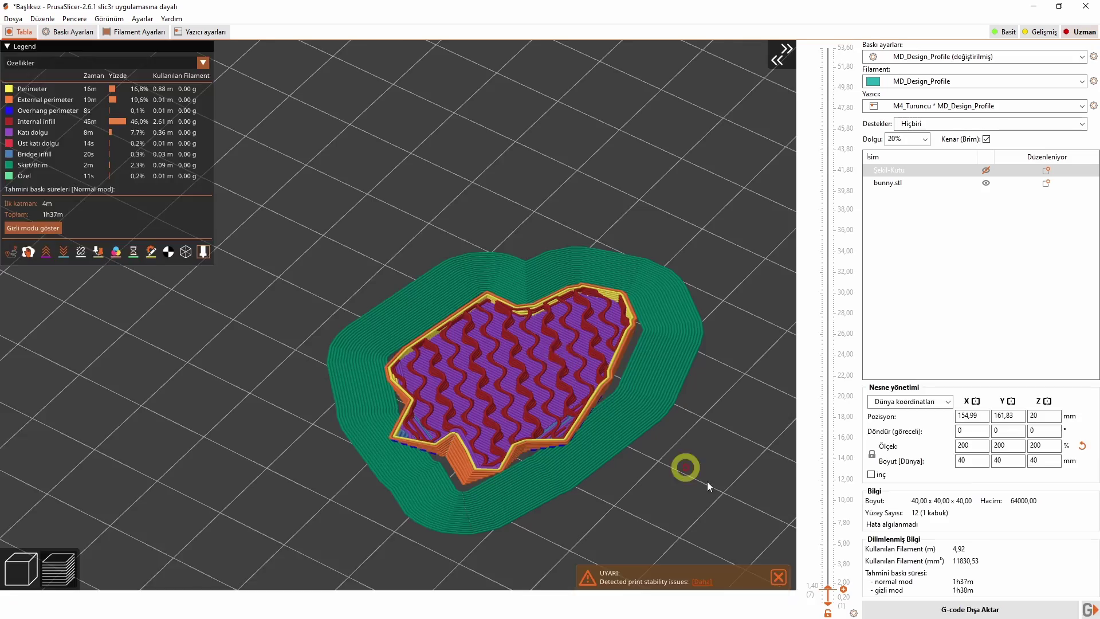
{"action": "left_click", "coordinate": [910, 599]}
{"action": "left_click_drag", "start_coordinate": [487, 533], "coordinate": [543, 528]}
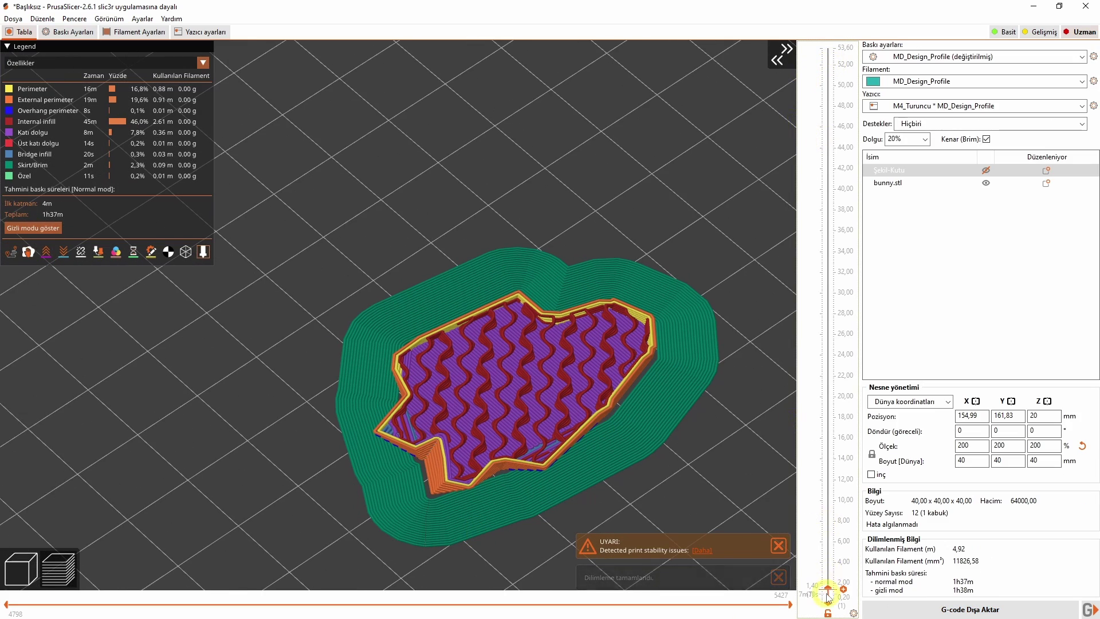
- Set the brim separation gap (Kenar ayırma mesafesi) to 0,32 mm, slice the bunny and inspect the first-layer gap up close
{"action": "key", "text": "ctrl+2"}
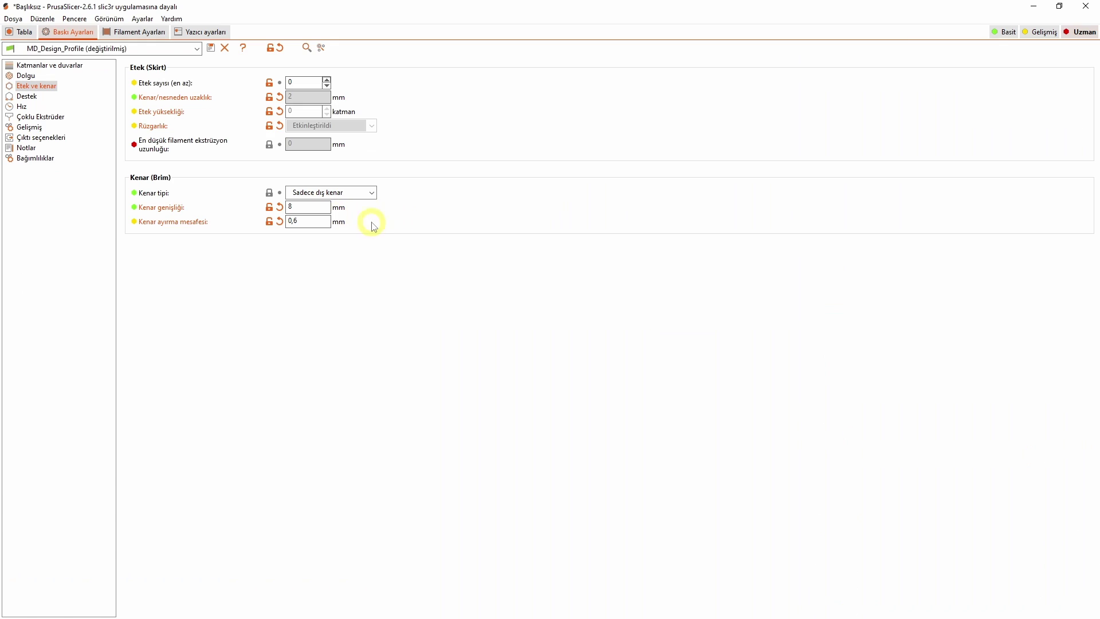
{"action": "left_click", "coordinate": [312, 224]}
{"action": "left_click", "coordinate": [22, 31]}
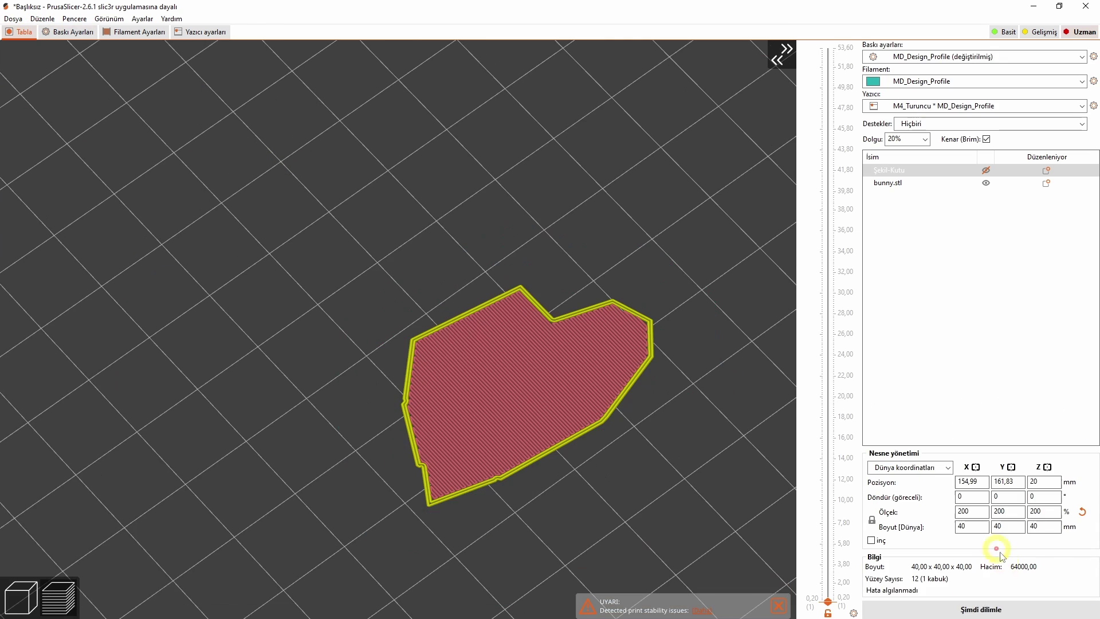
{"action": "left_click", "coordinate": [981, 608]}
{"action": "scroll", "coordinate": [550, 445], "scroll_direction": "up", "scroll_amount": 3}
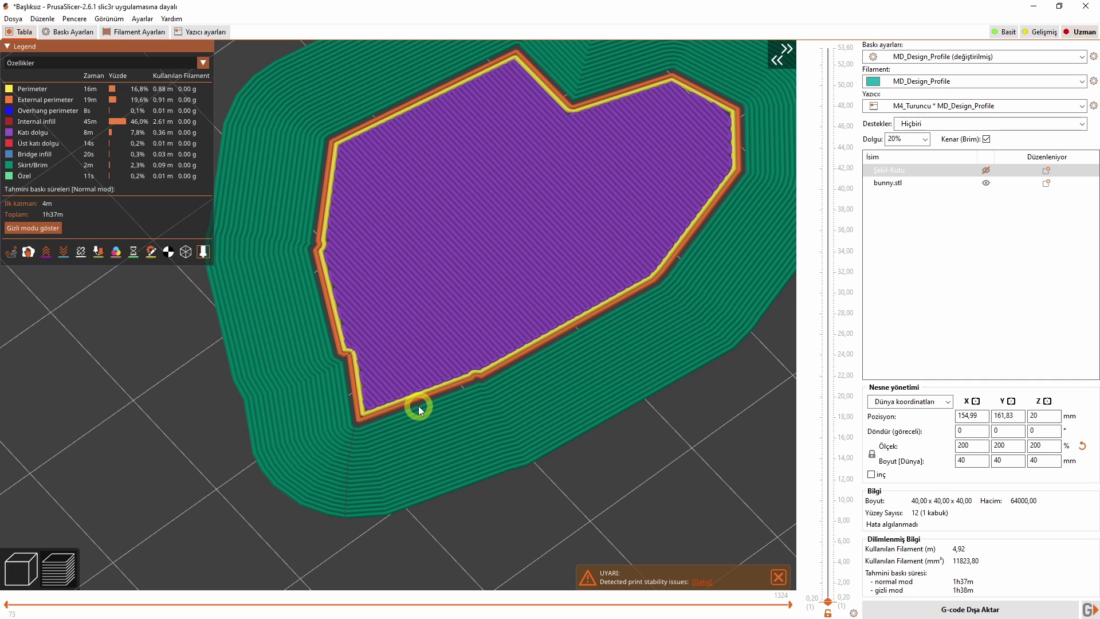
{"action": "right_click_drag", "start_coordinate": [476, 306], "coordinate": [541, 363]}
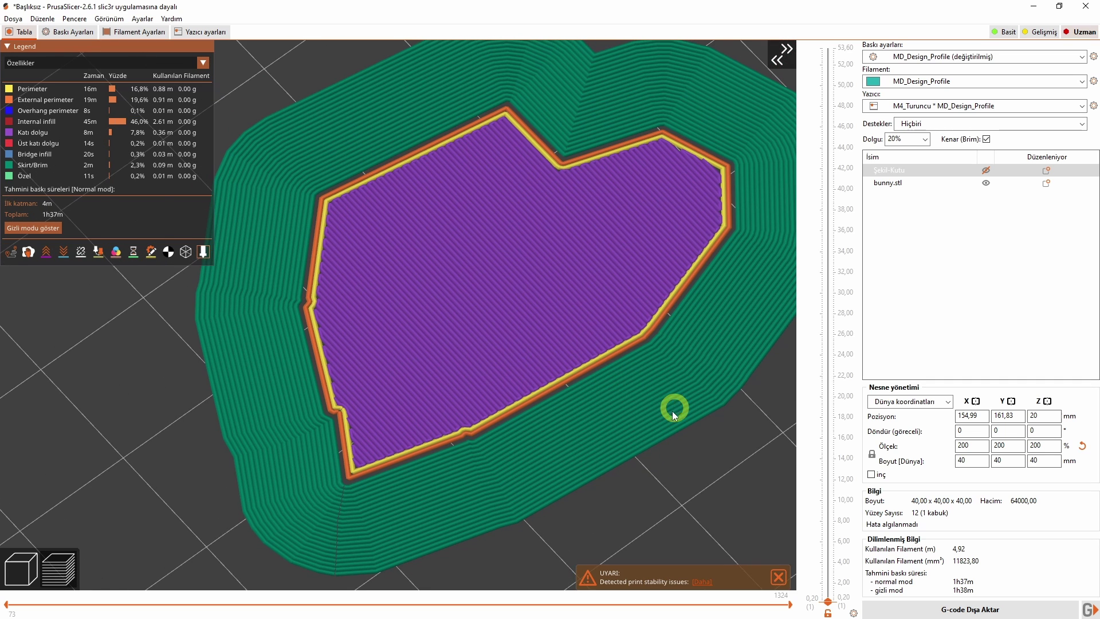
- Return to the 3D editor view and delete the bunny model from the plate
{"action": "left_click", "coordinate": [68, 34]}
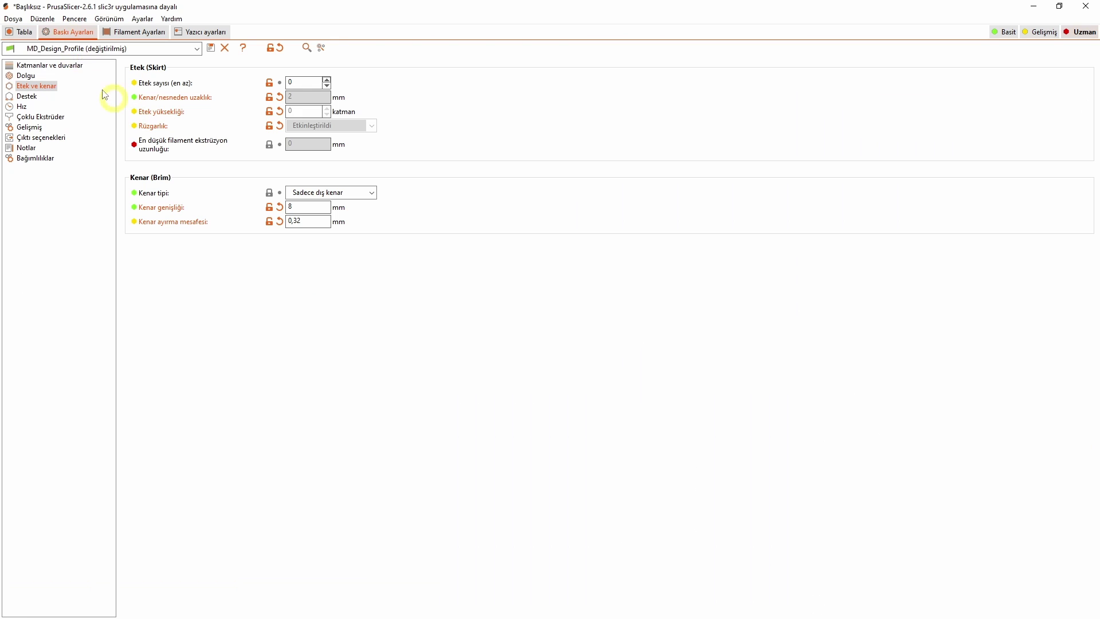
{"action": "left_click", "coordinate": [26, 36]}
{"action": "left_click", "coordinate": [21, 596]}
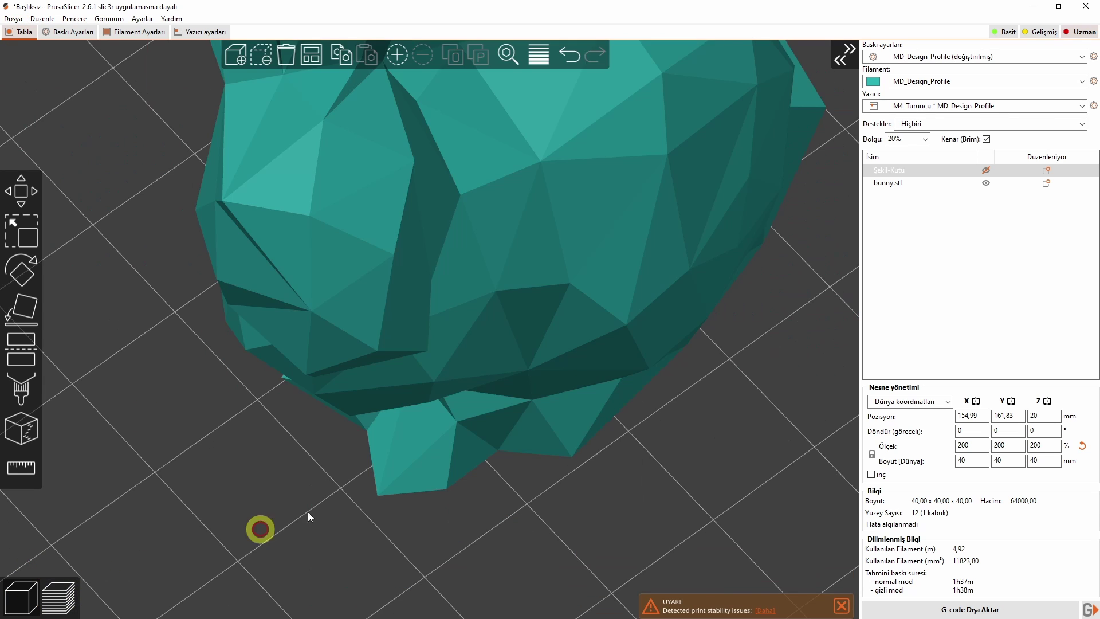
{"action": "scroll", "coordinate": [532, 382], "scroll_direction": "down", "scroll_amount": 5}
{"action": "left_click", "coordinate": [531, 382]}
{"action": "scroll", "coordinate": [623, 335], "scroll_direction": "down", "scroll_amount": 5}
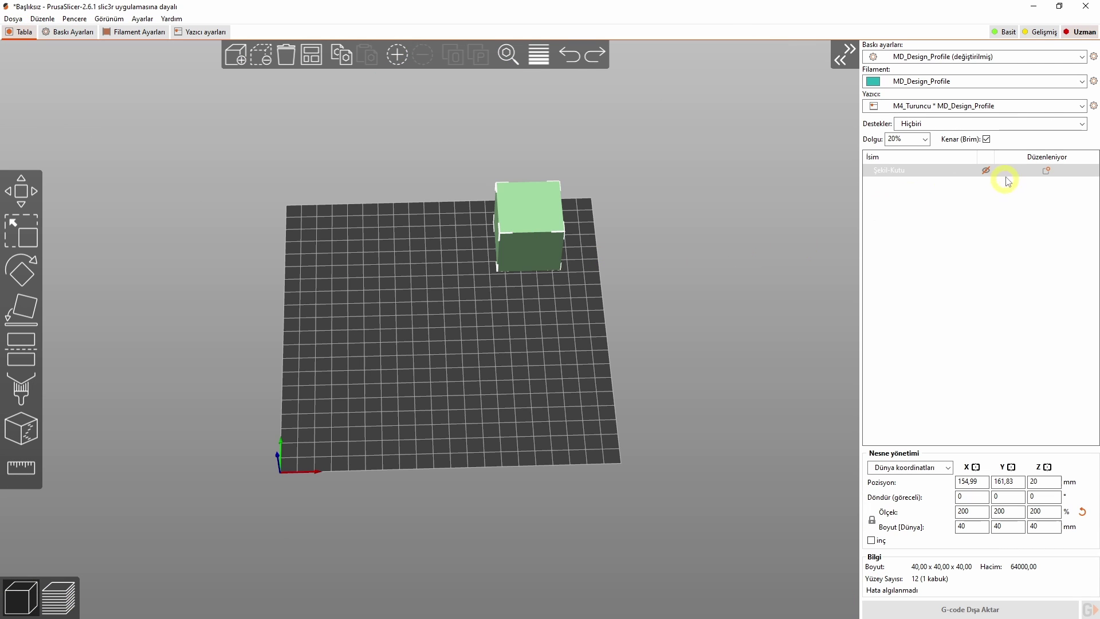
- Make the box (Şekil-Kutu) printable and auto-arrange it at the centre of the plate
{"action": "left_click", "coordinate": [986, 170]}
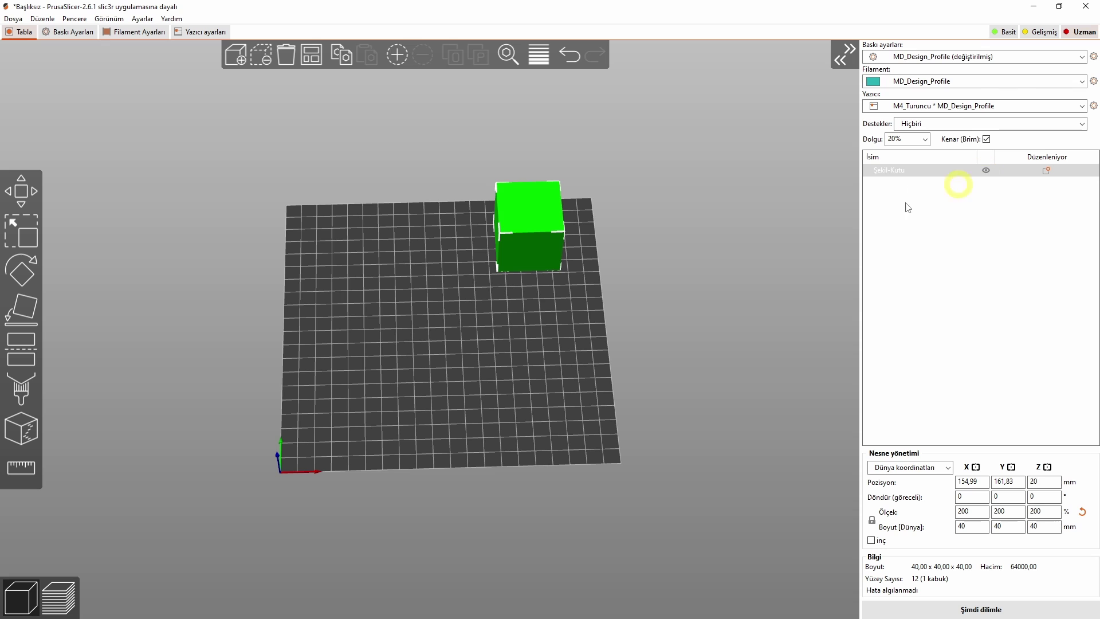
{"action": "key", "text": "a"}
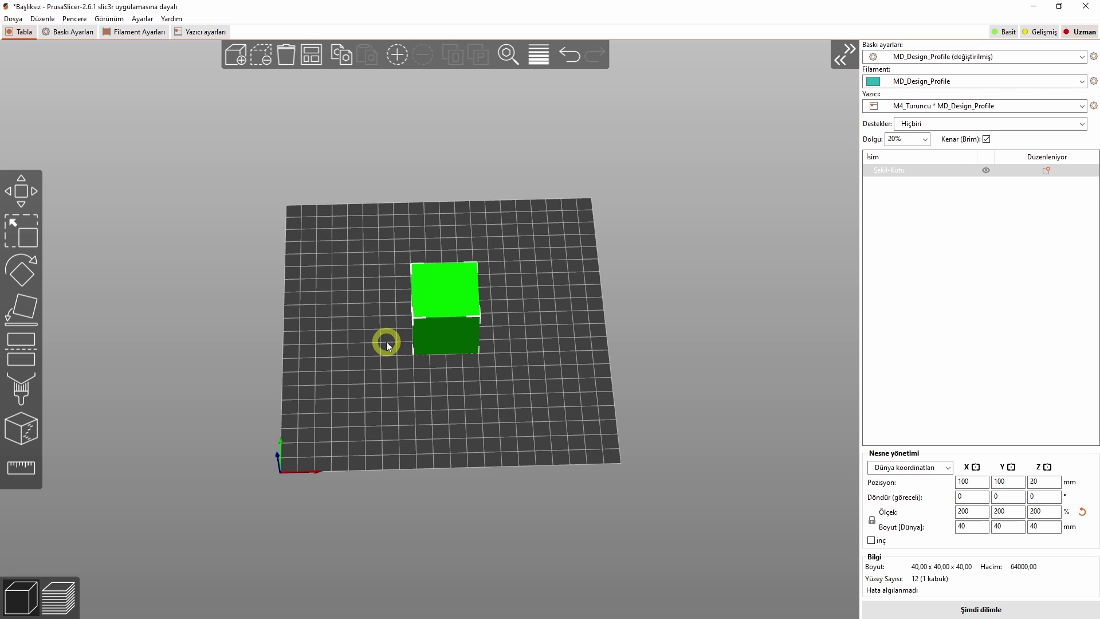
- Add per-object skirt and brim overrides to the box for brim separation gap, brim type and brim width
{"action": "right_click", "coordinate": [445, 318]}
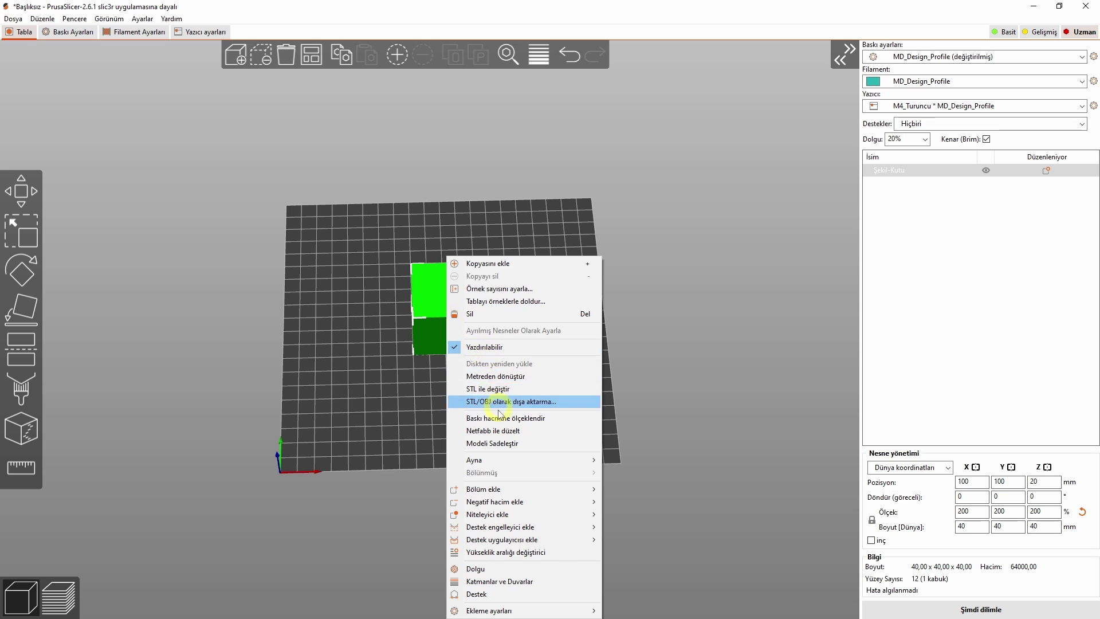
{"action": "right_click", "coordinate": [442, 290]}
{"action": "right_click", "coordinate": [442, 290]}
{"action": "mouse_move", "coordinate": [500, 610]}
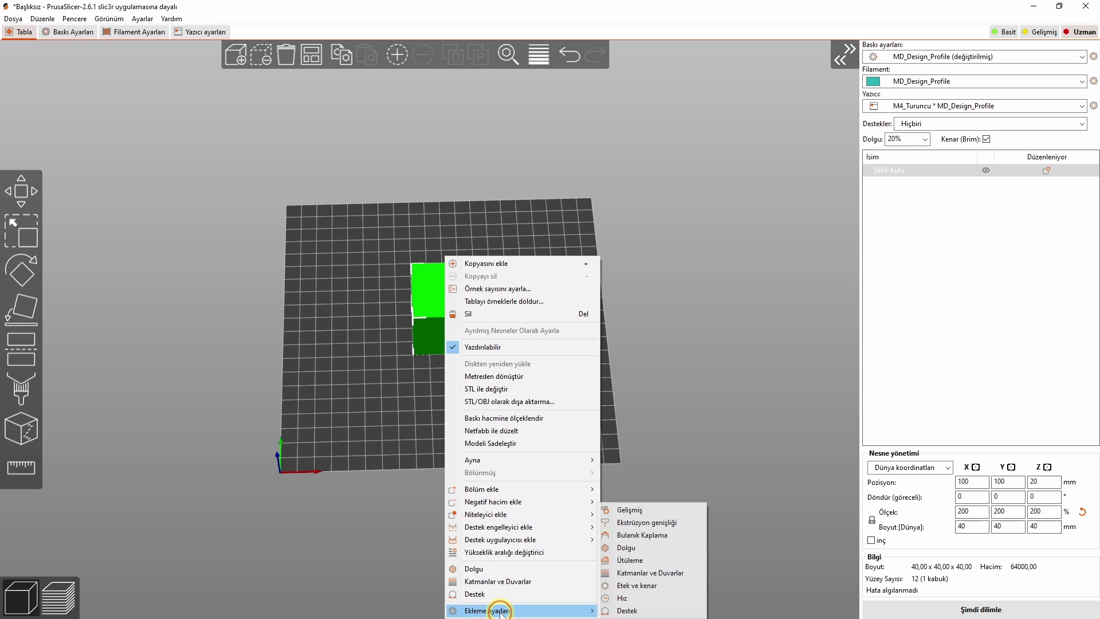
{"action": "left_click", "coordinate": [642, 585]}
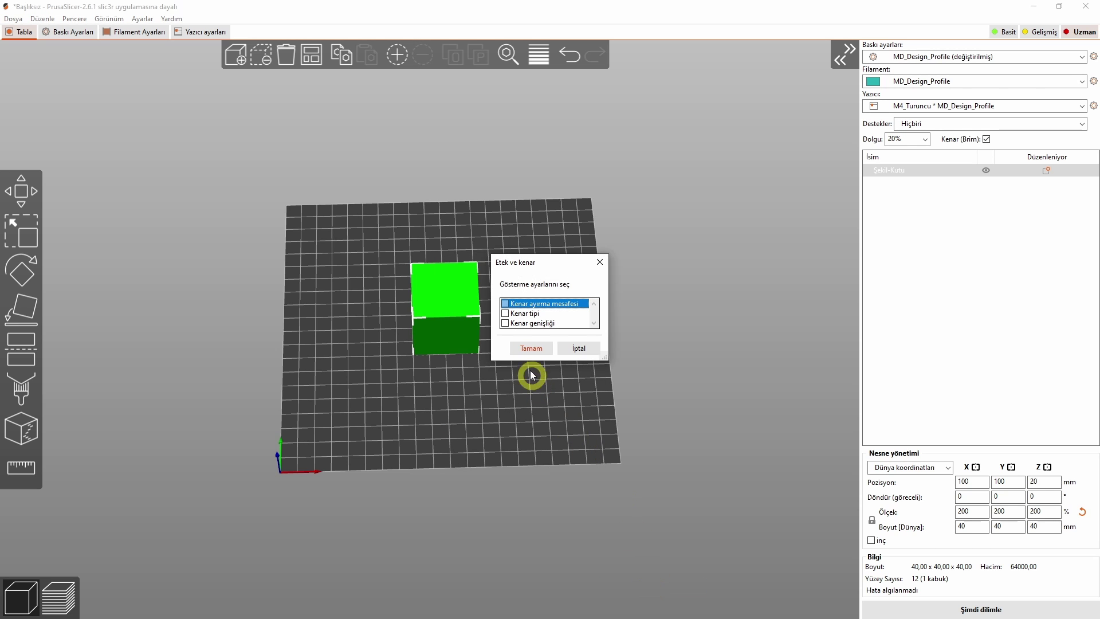
{"action": "left_click", "coordinate": [504, 303]}
{"action": "left_click", "coordinate": [505, 313]}
{"action": "left_click", "coordinate": [505, 323]}
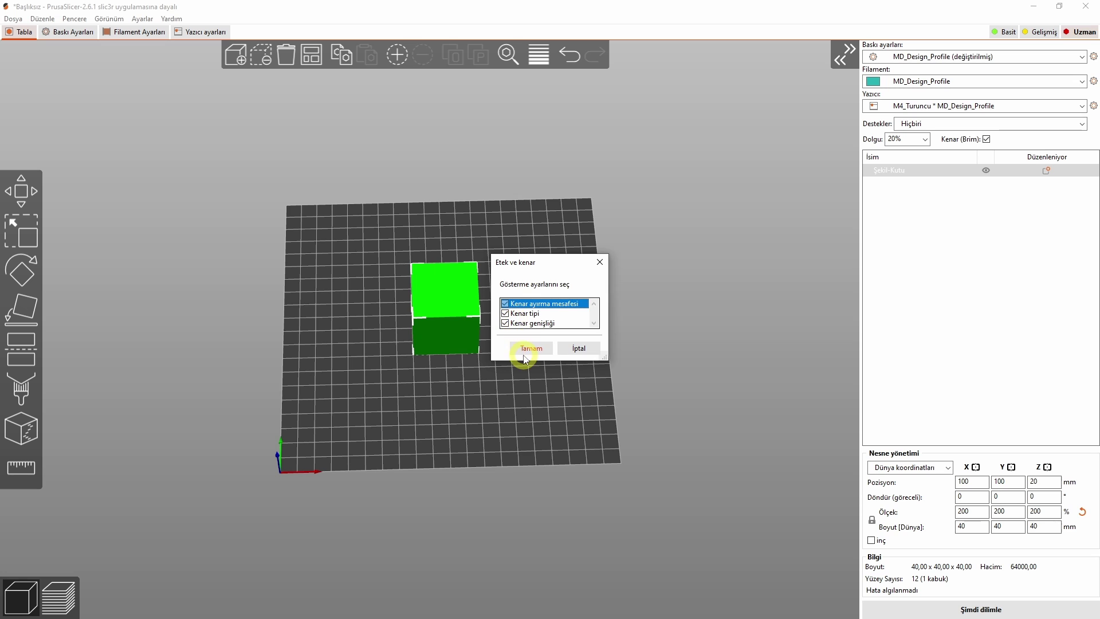
{"action": "left_click", "coordinate": [530, 348]}
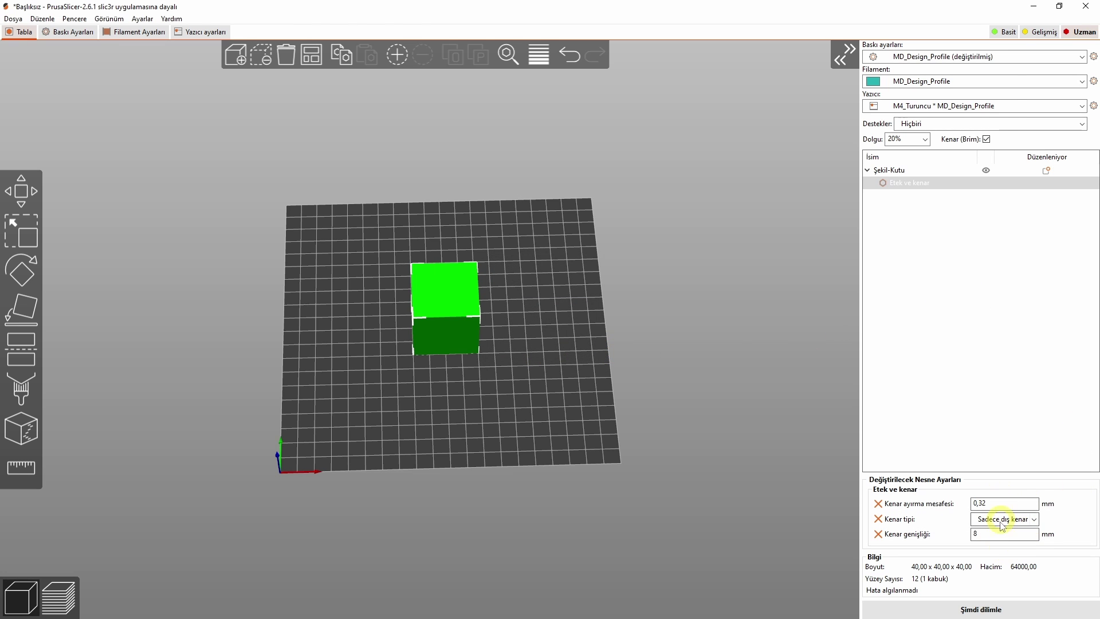
- Try the no-brim type (Kenar Yok) in the box's overrides and restore the outer-only brim (Sadece dış kenar)
{"action": "left_click", "coordinate": [1034, 519]}
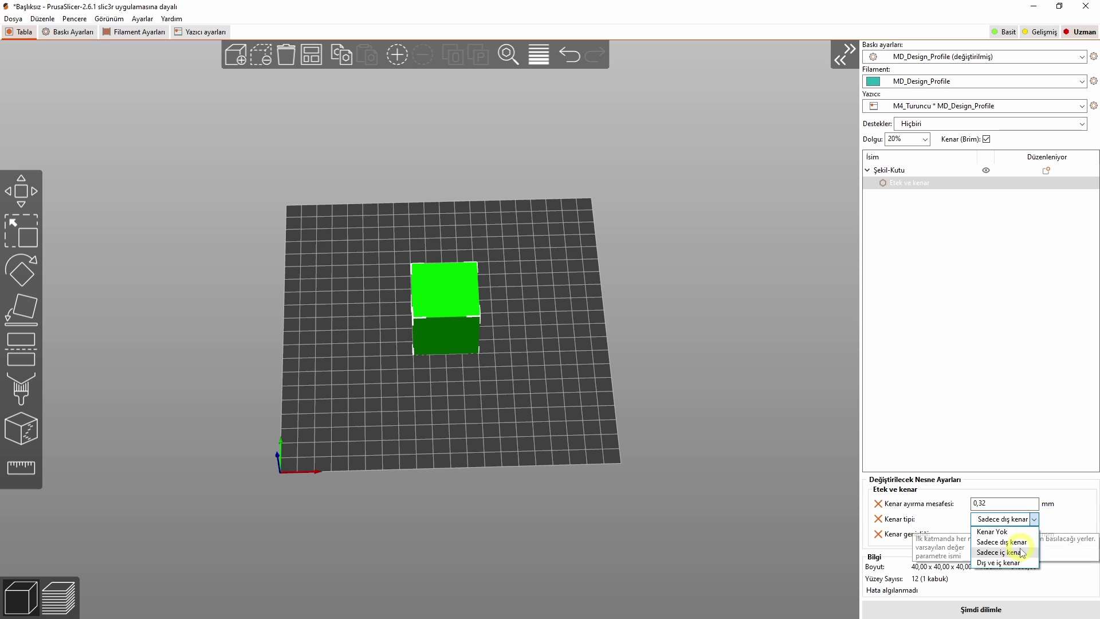
{"action": "left_click", "coordinate": [991, 531]}
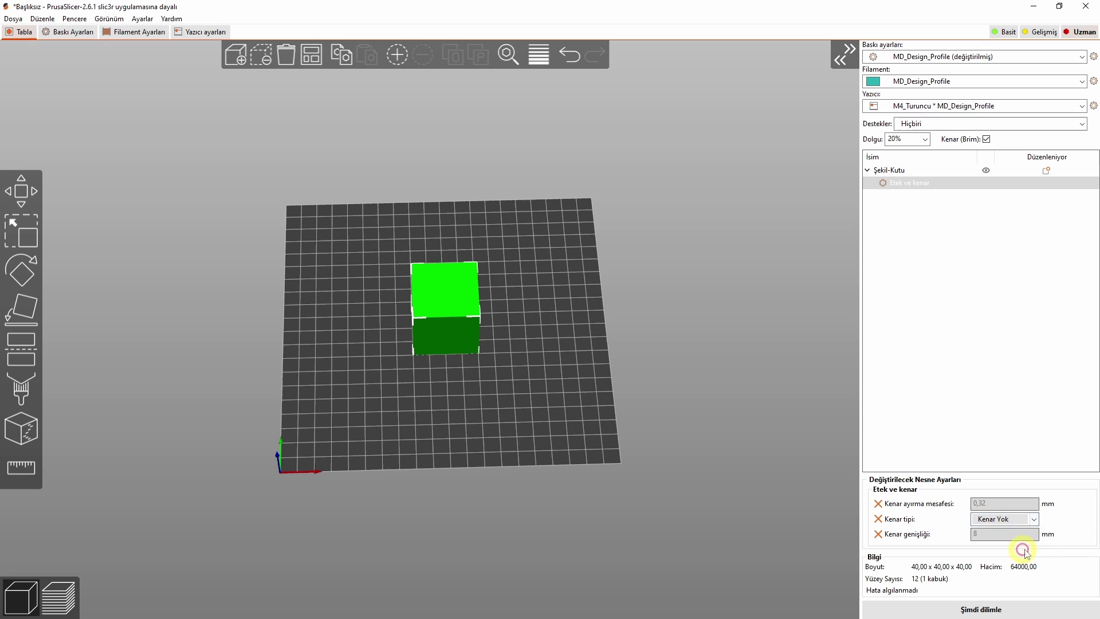
{"action": "left_click", "coordinate": [985, 139]}
{"action": "left_click", "coordinate": [986, 140]}
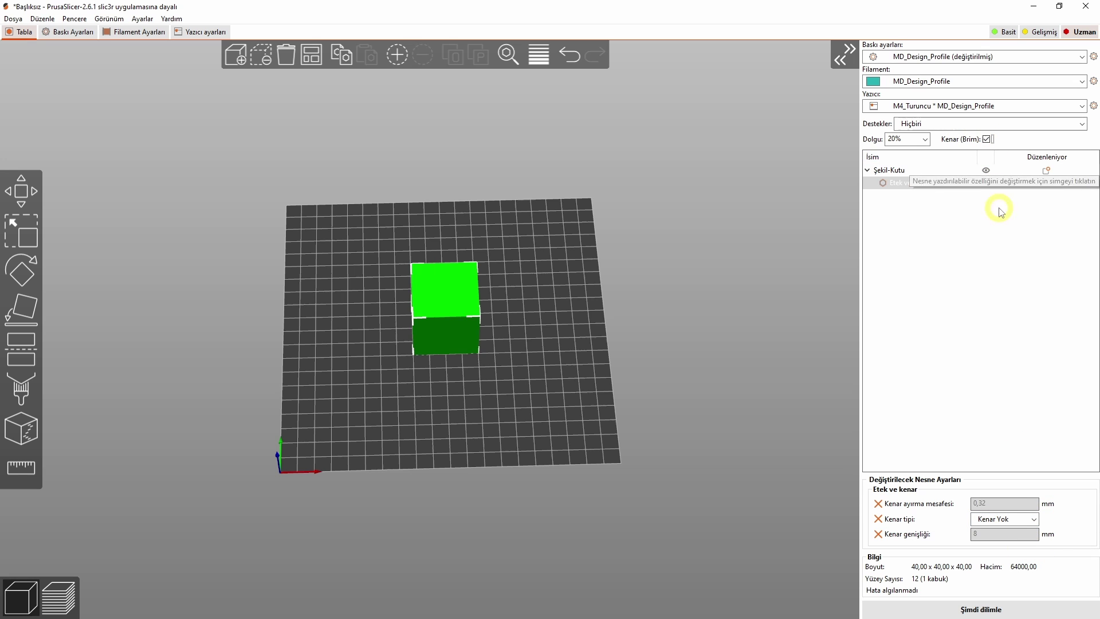
{"action": "left_click", "coordinate": [1034, 519]}
{"action": "left_click", "coordinate": [1002, 541]}
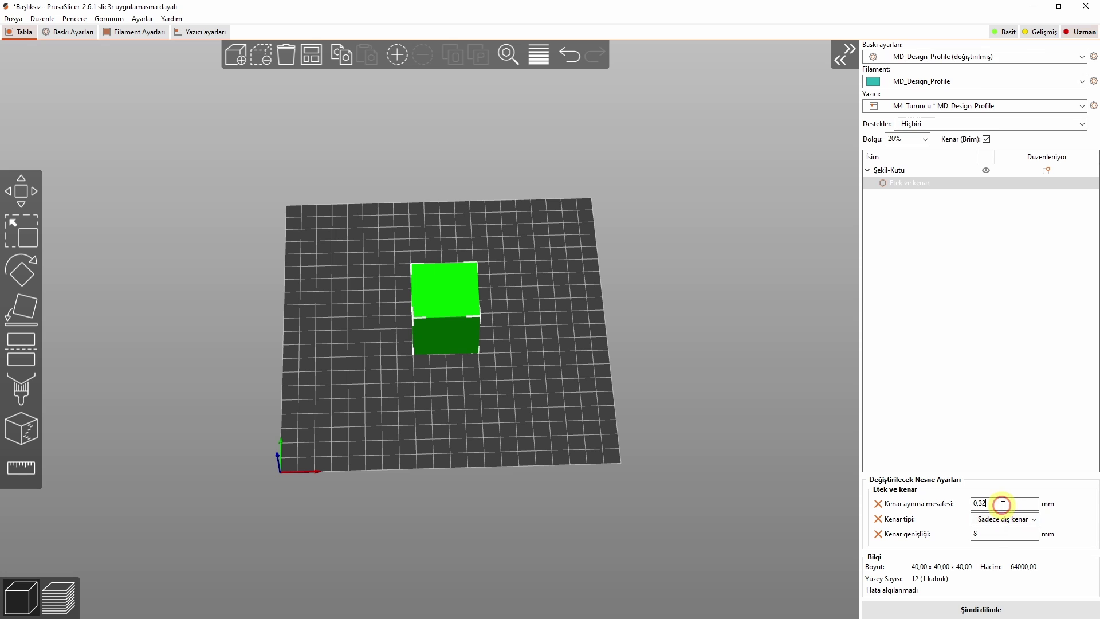
- Set the box's own brim width (Kenar genişliği) to 4 mm and slice it to preview the brim
{"action": "left_click", "coordinate": [970, 537]}
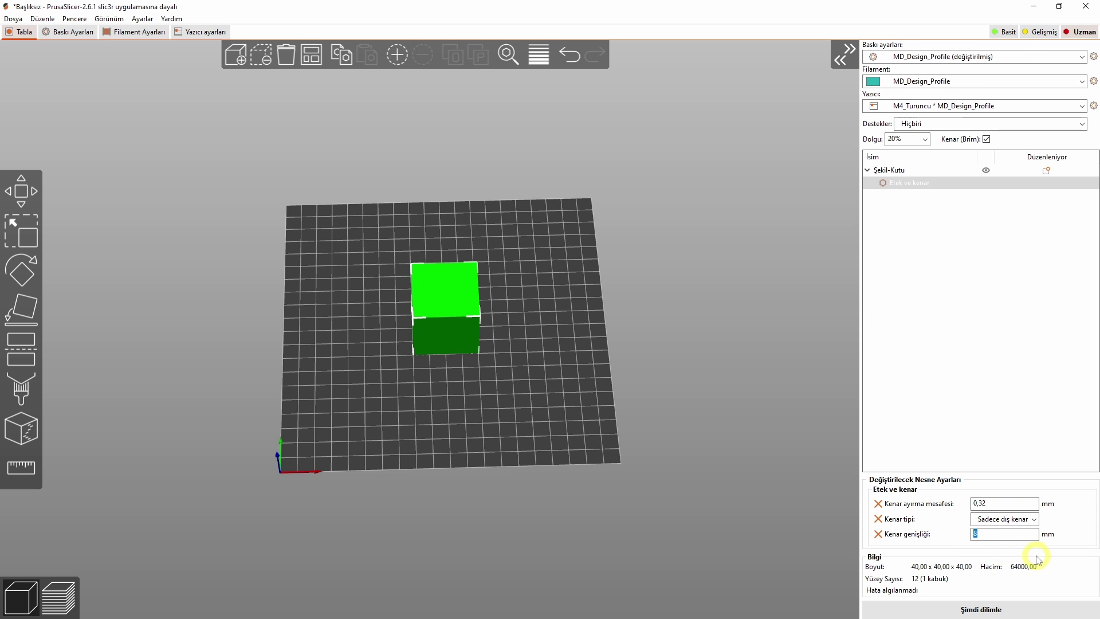
{"action": "type", "text": "4"}
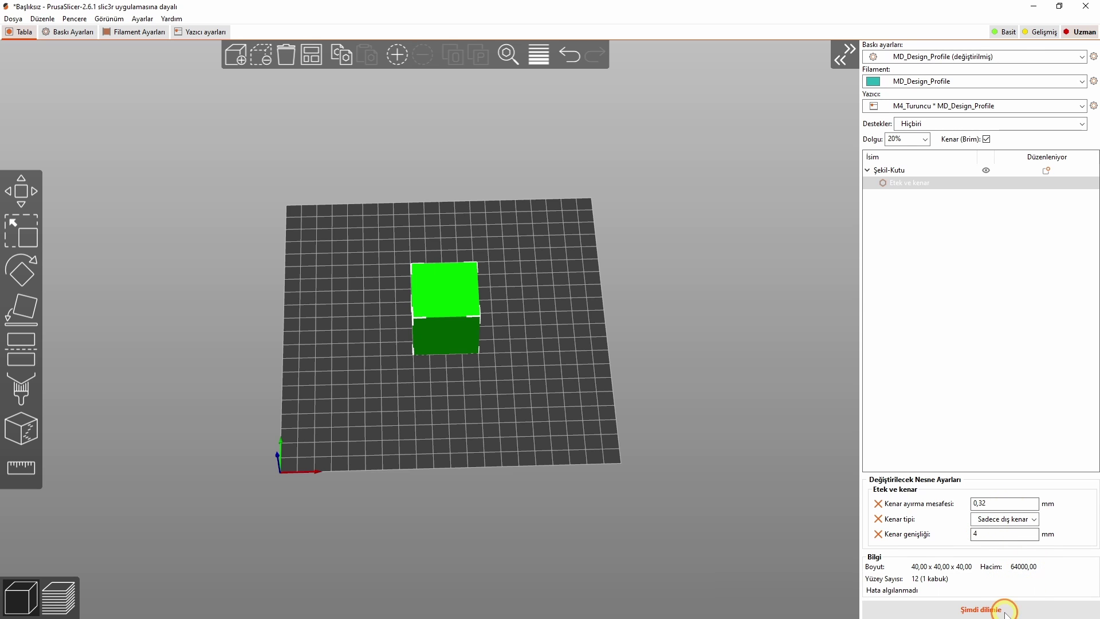
{"action": "left_click", "coordinate": [980, 608]}
{"action": "key", "text": "z"}
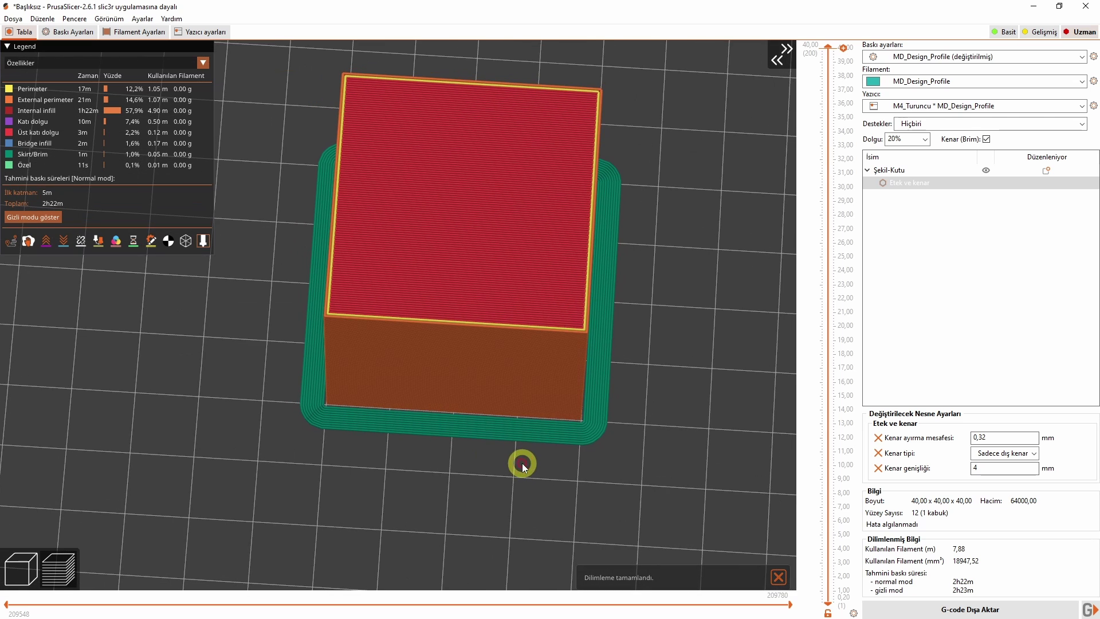
- Review the setting categories that can be added to the box and the global skirt and brim print settings
{"action": "key", "text": "Tab"}
{"action": "left_click", "coordinate": [450, 282]}
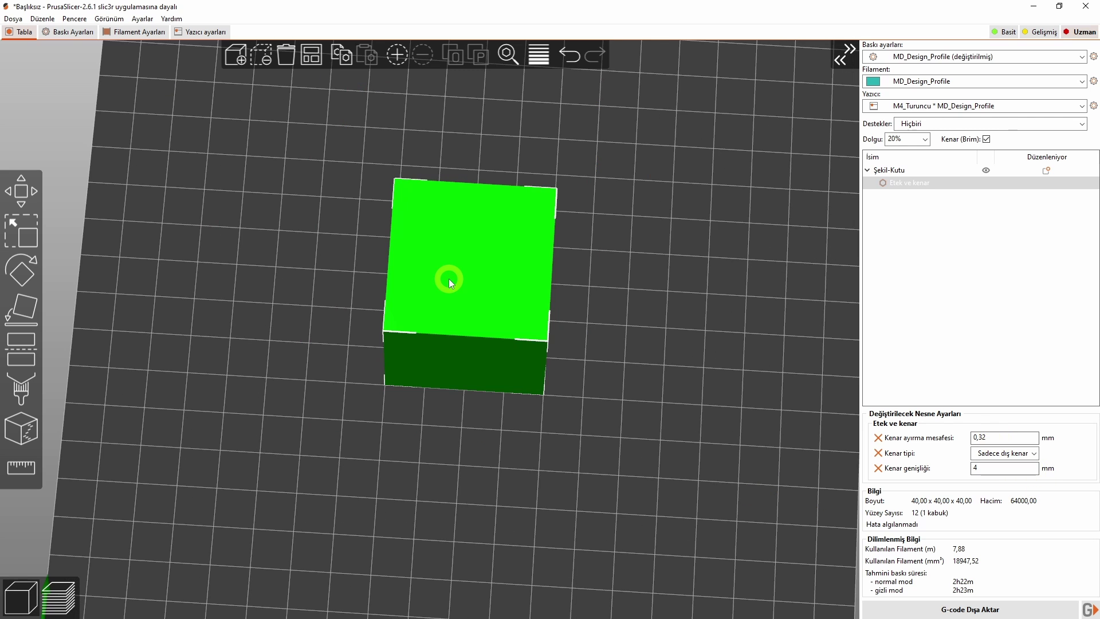
{"action": "right_click", "coordinate": [450, 280]}
{"action": "mouse_move", "coordinate": [499, 612]}
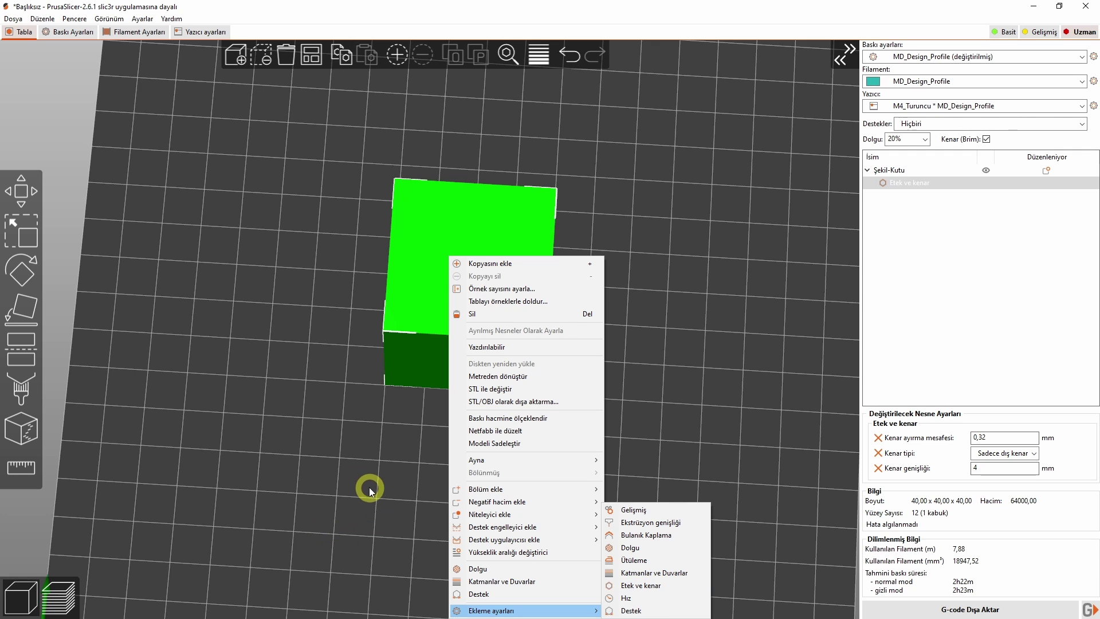
{"action": "left_click", "coordinate": [67, 31]}
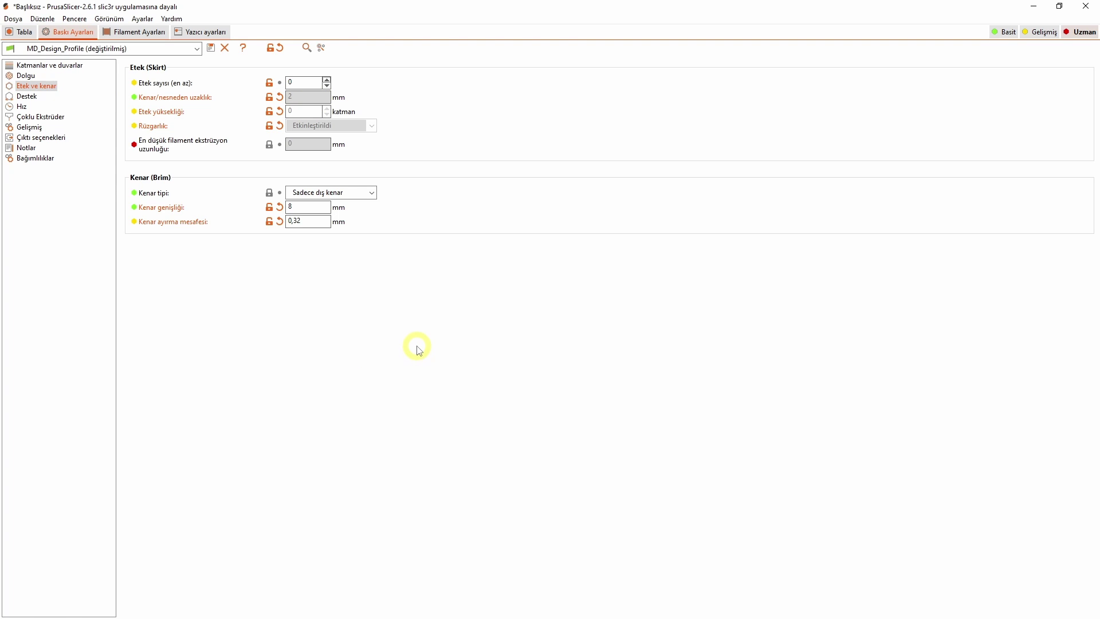
{"action": "left_click", "coordinate": [19, 31]}
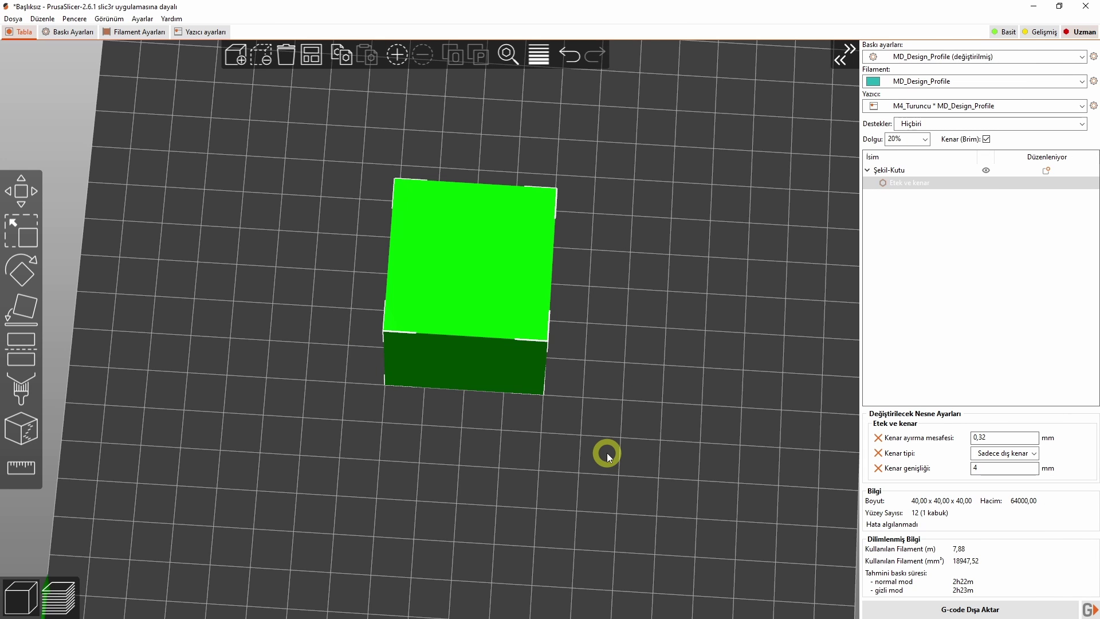